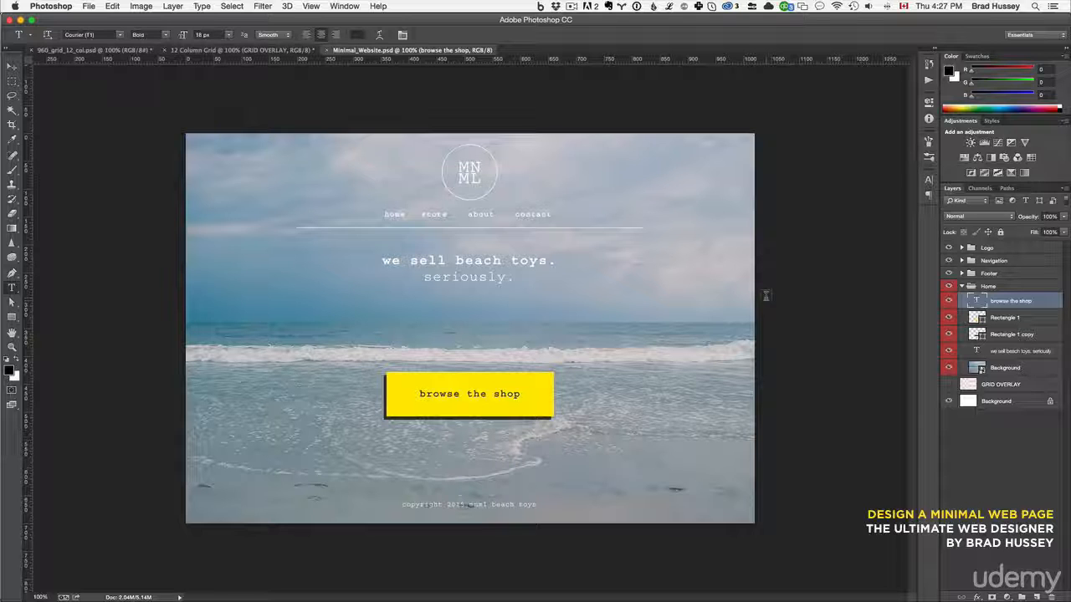
- In Finder, preview Minimal_Website.psd from the Minimal_Website folder, then select ocean_2.jpg beside it
click(645, 210)
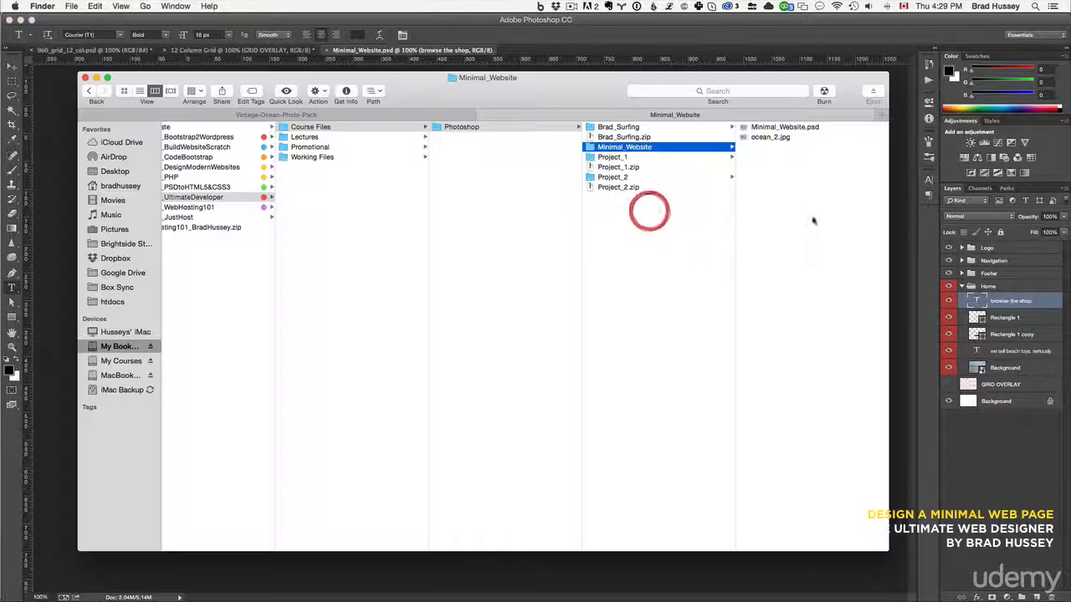
click(784, 195)
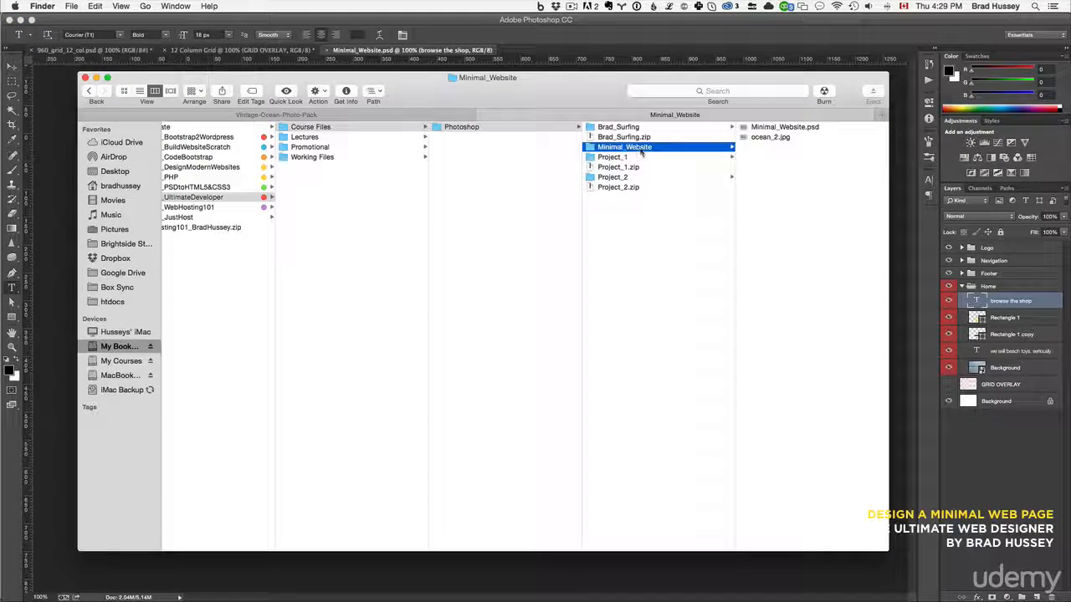
click(783, 129)
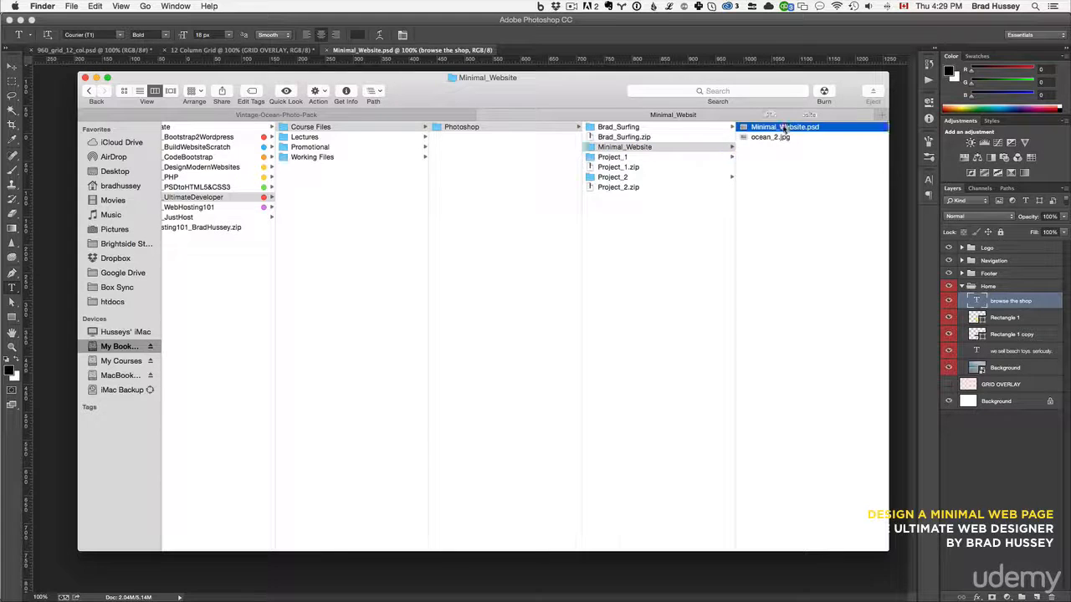
key(space)
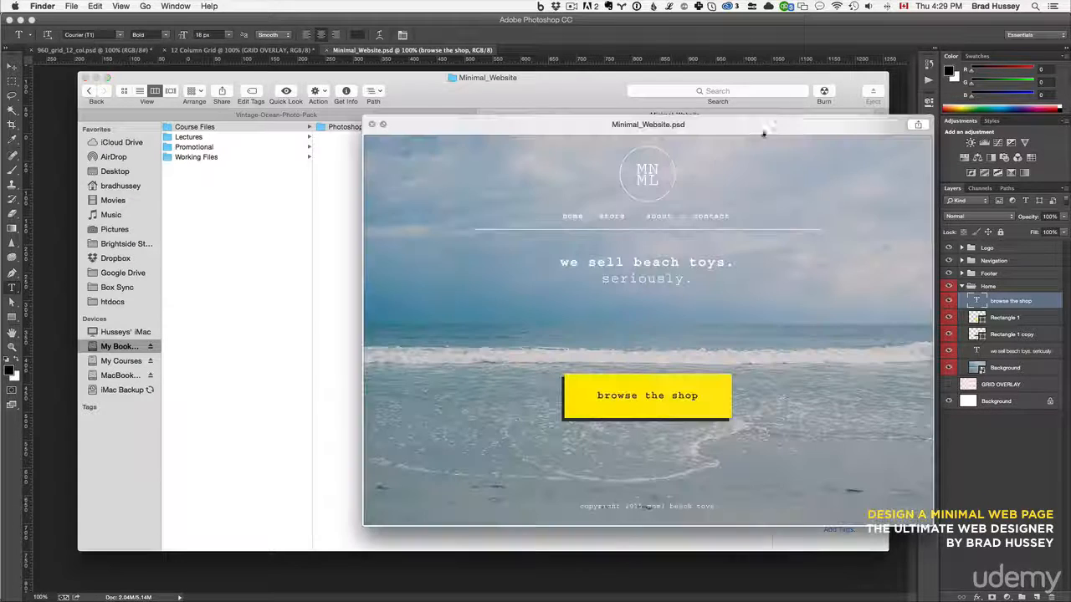
key(space)
click(657, 137)
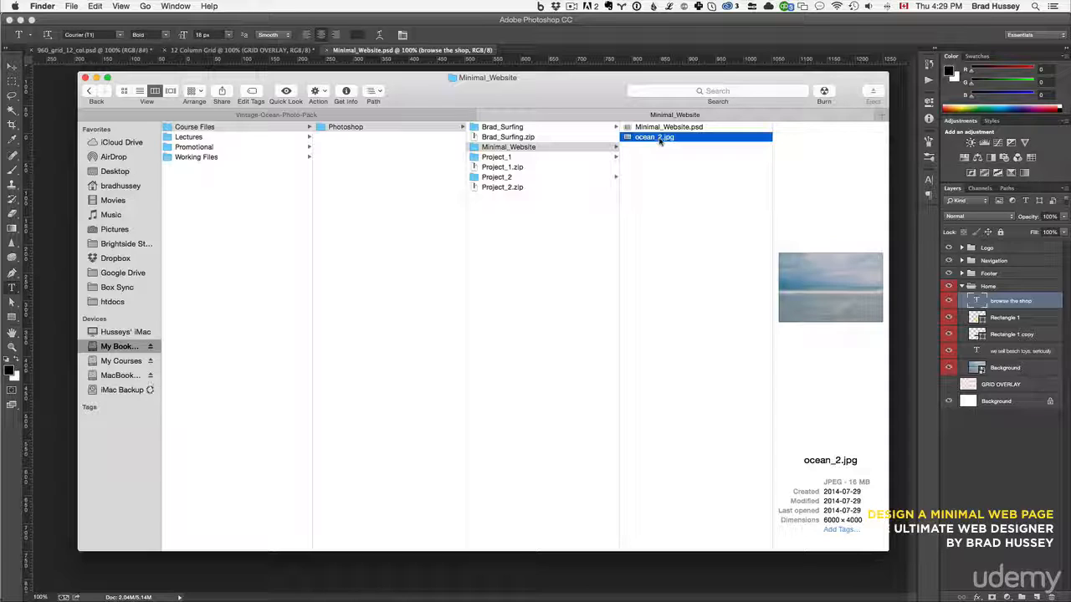
- Switch to Photoshop and hide the GRID OVERLAY layer in the 12 Column Grid document
click(678, 46)
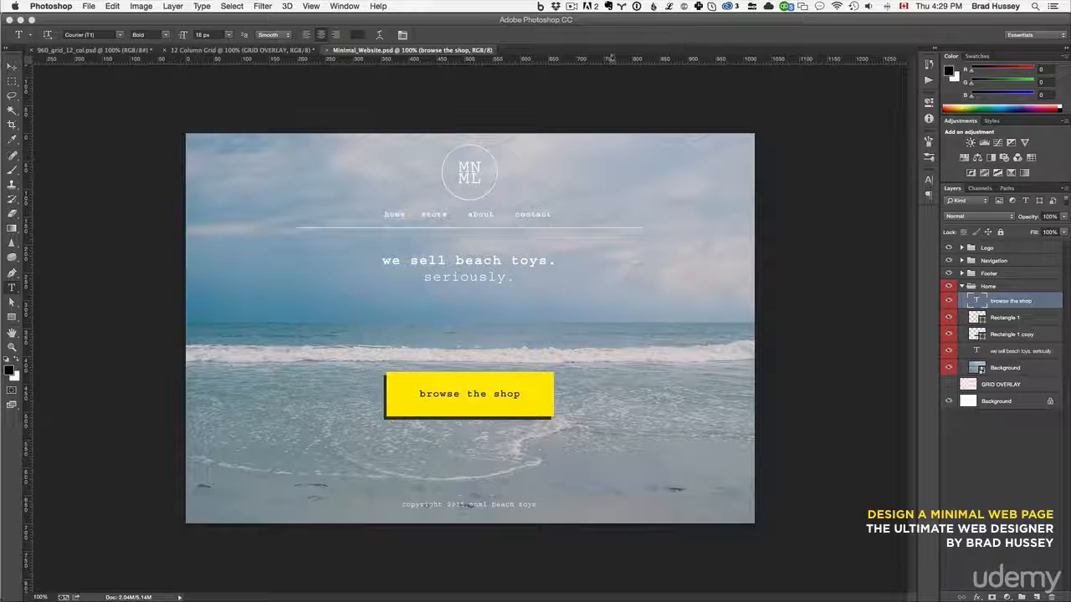
click(237, 51)
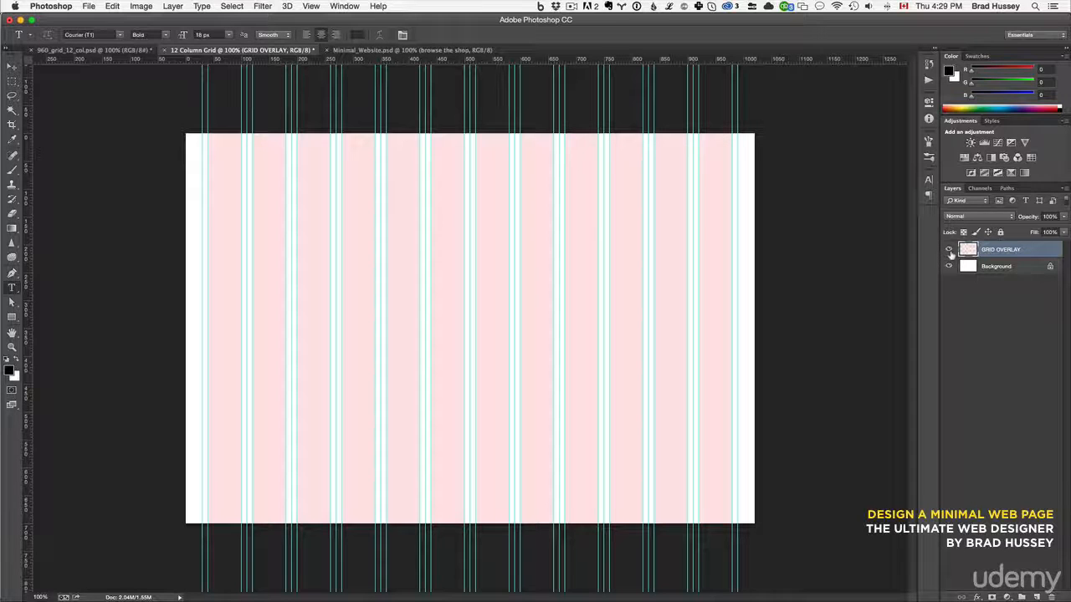
click(948, 249)
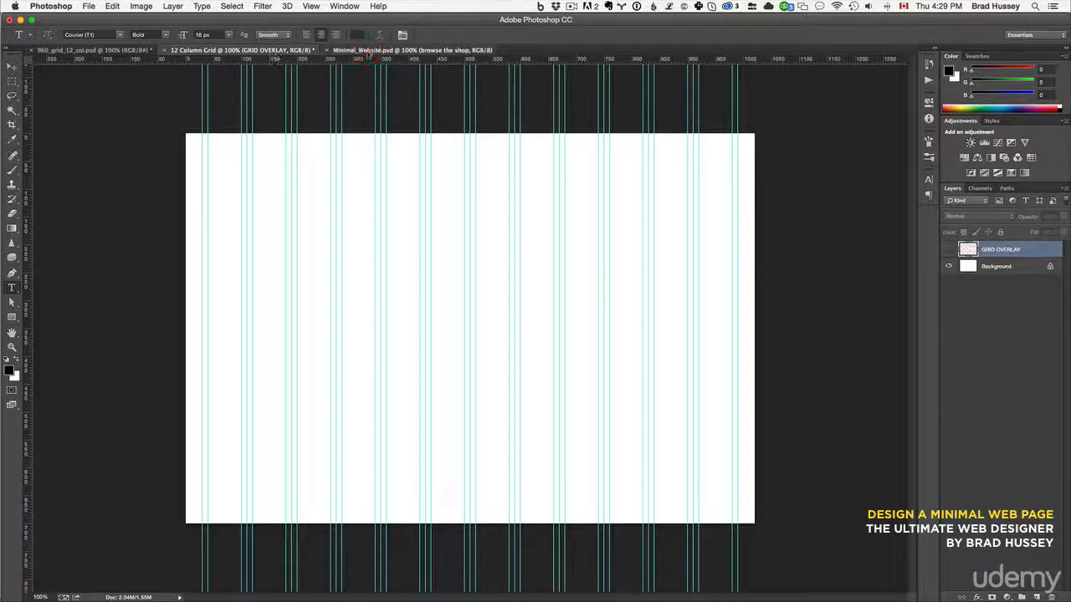
- Compare the finished Minimal_Website.psd design with the blank 12 Column Grid document
click(382, 50)
click(251, 50)
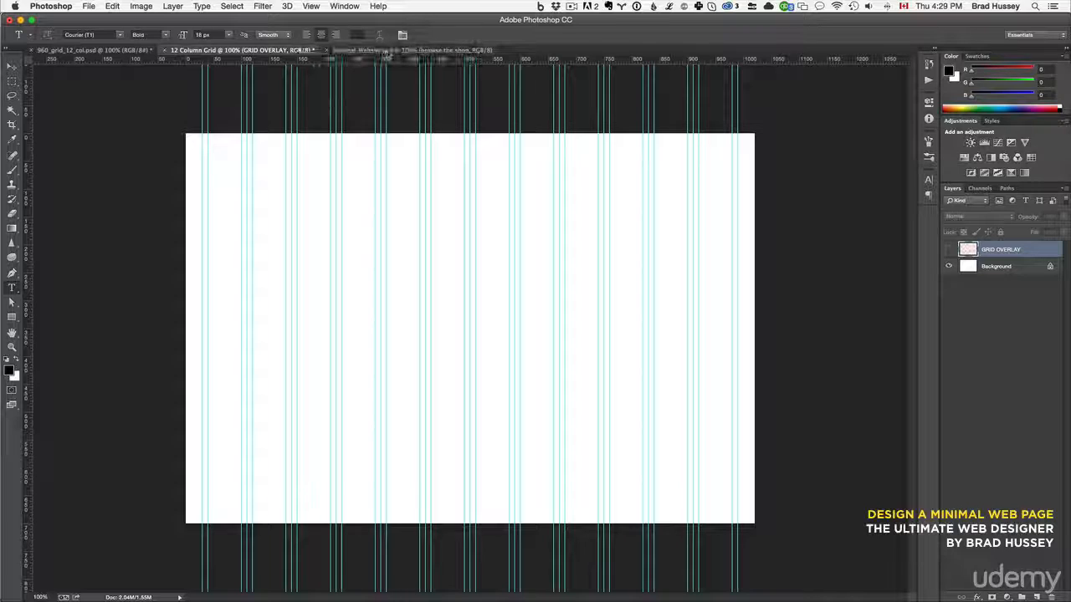
click(387, 51)
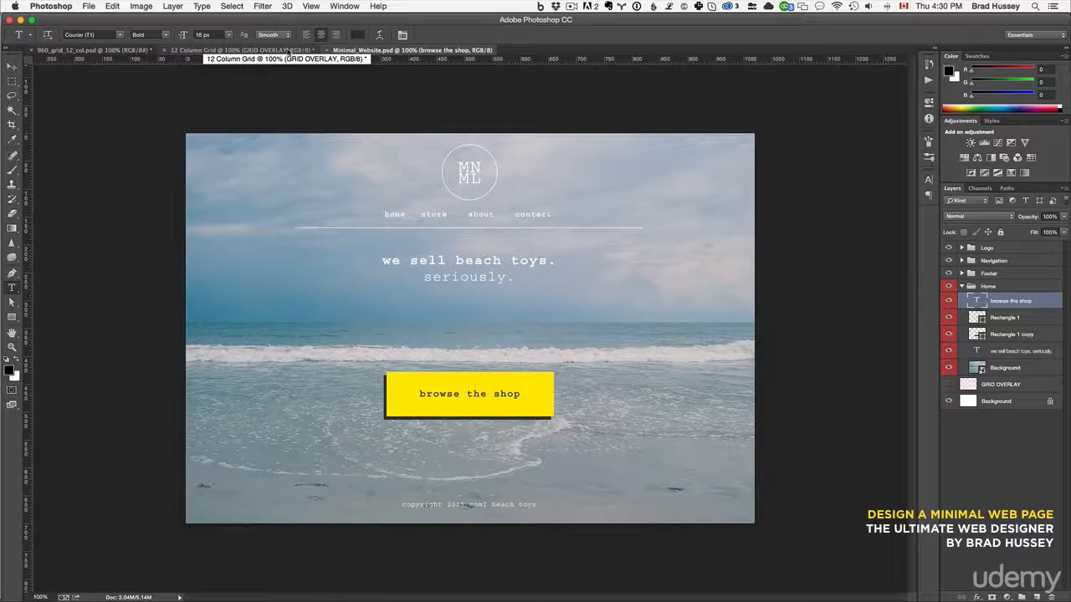
- Place ocean_2.jpg from the Finder folder onto the canvas of the 12 Column Grid document
click(289, 52)
key(super+Tab)
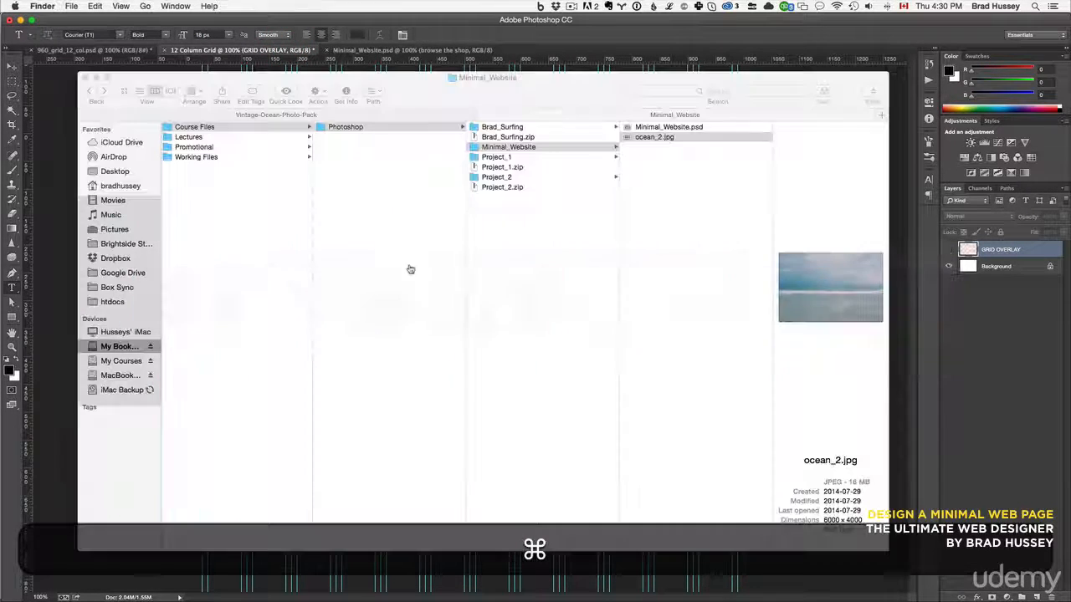
click(661, 137)
key(super+Tab)
drag(671, 150, 454, 232)
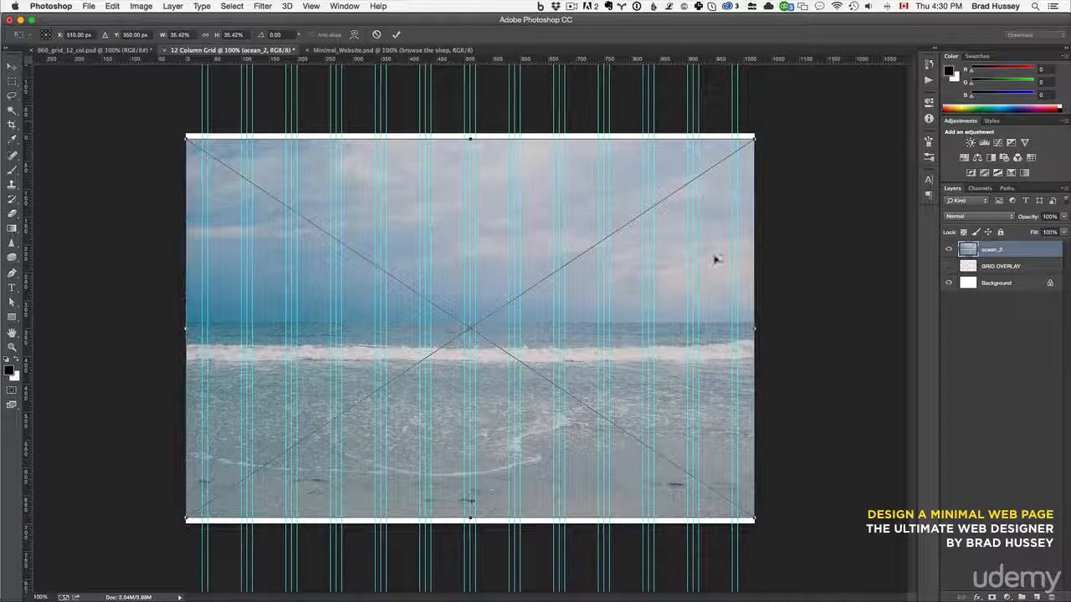
- Scale the placed ocean photo proportionally from its centre to about 37.4% so it covers the canvas, and commit the placement
key(alt)
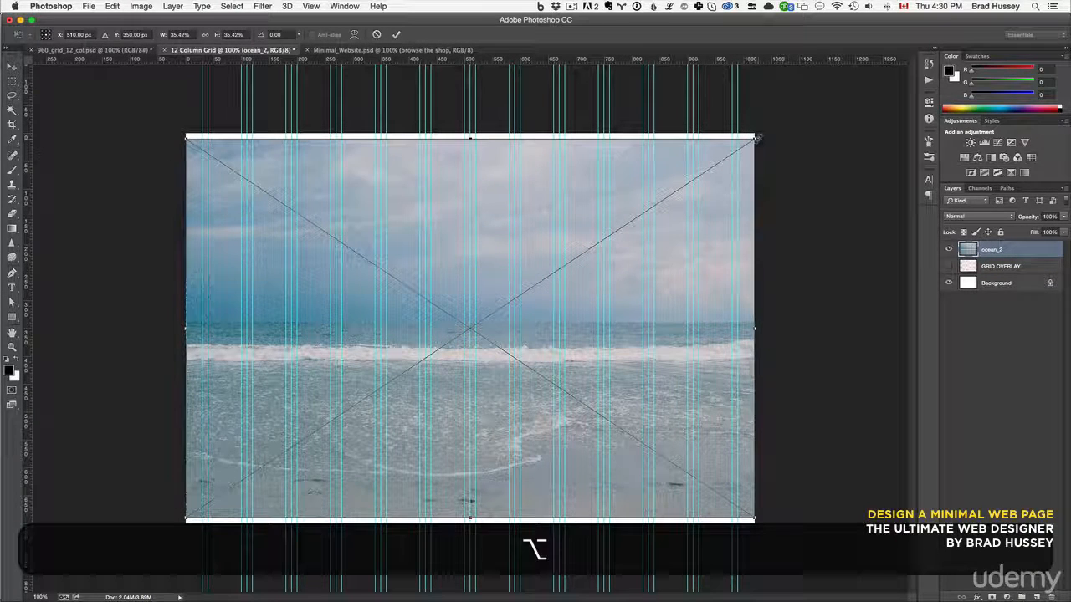
key(shift)
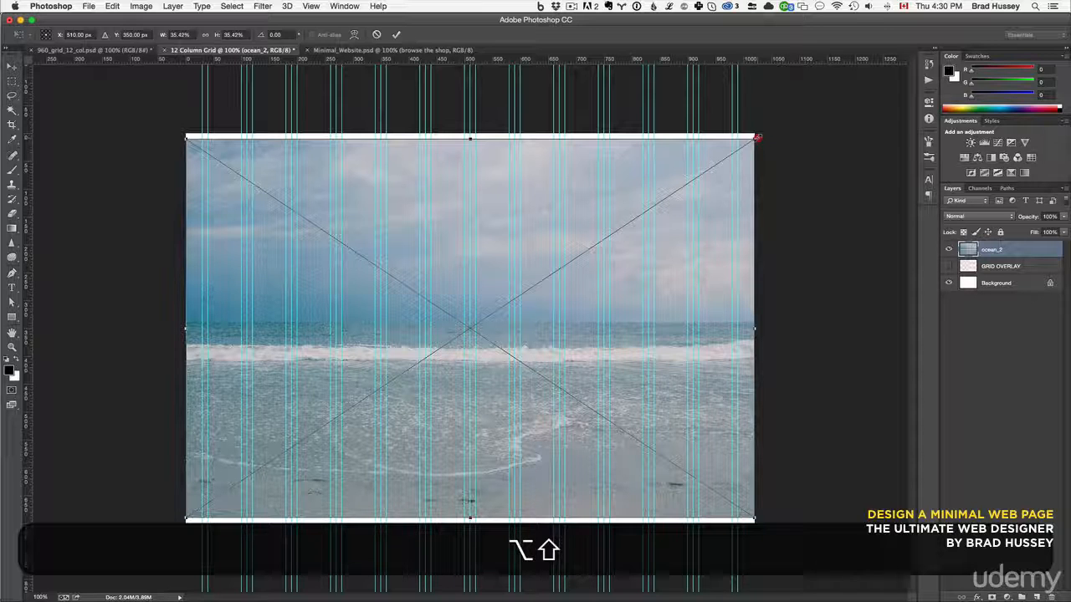
click(757, 137)
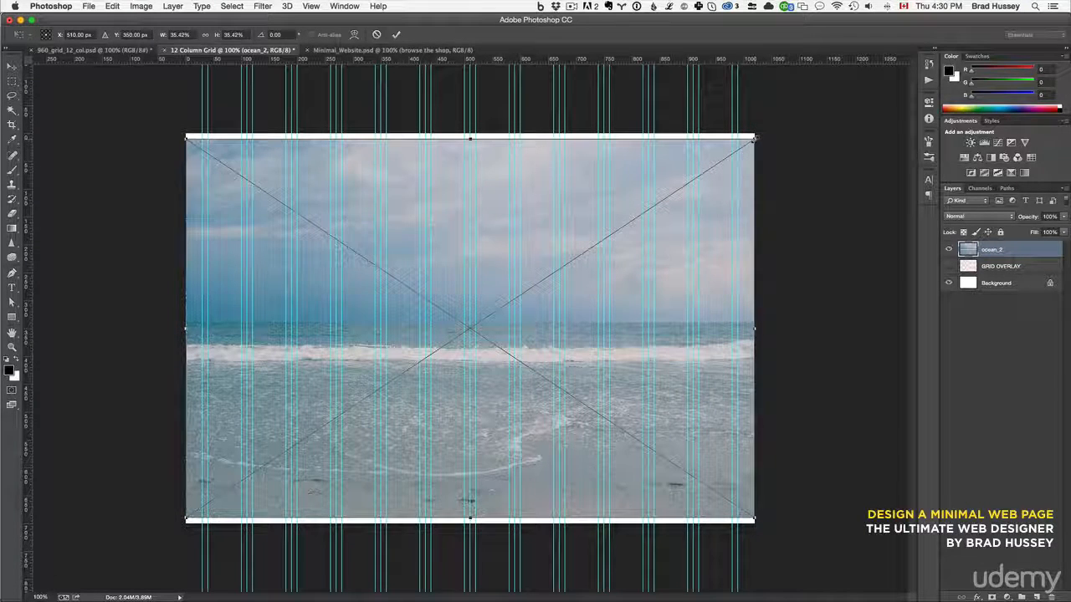
key(shift)
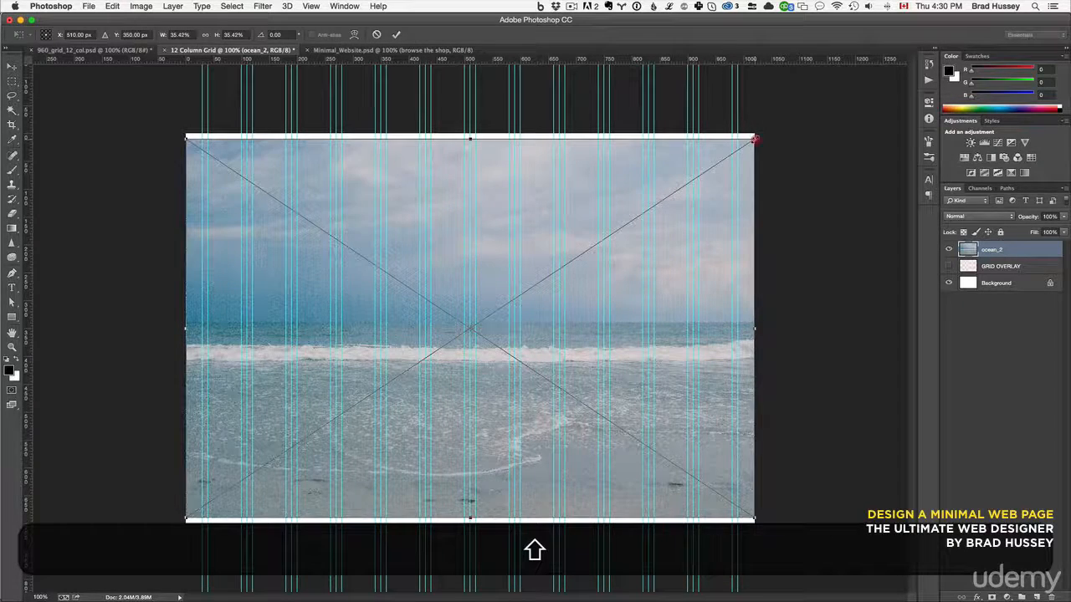
mouse_move(754, 139)
mouse_down()
mouse_move(800, 106)
mouse_move(770, 124)
mouse_up()
key(alt)
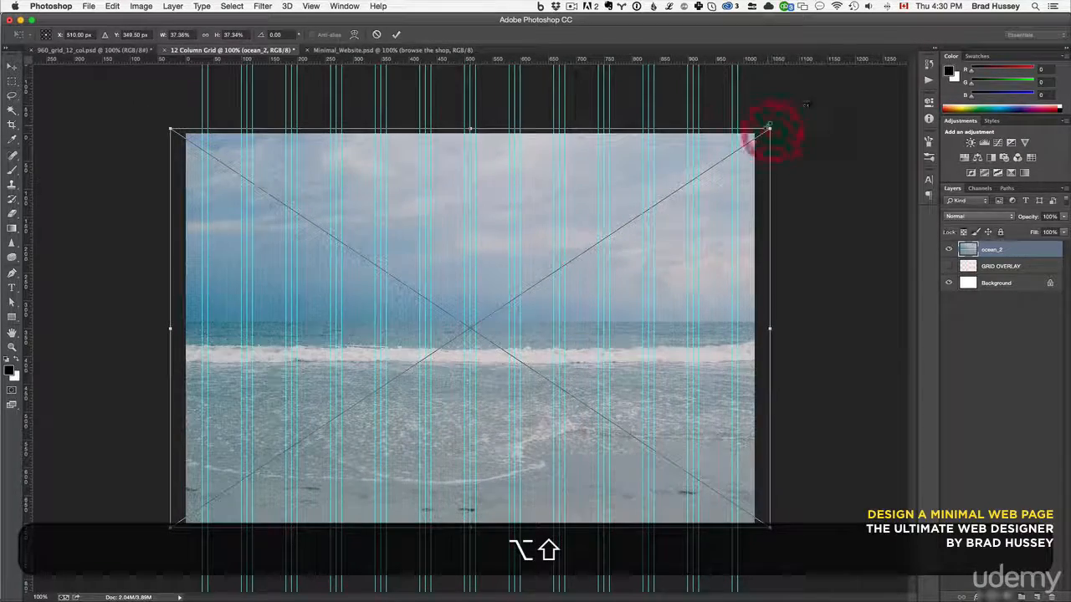
click(396, 34)
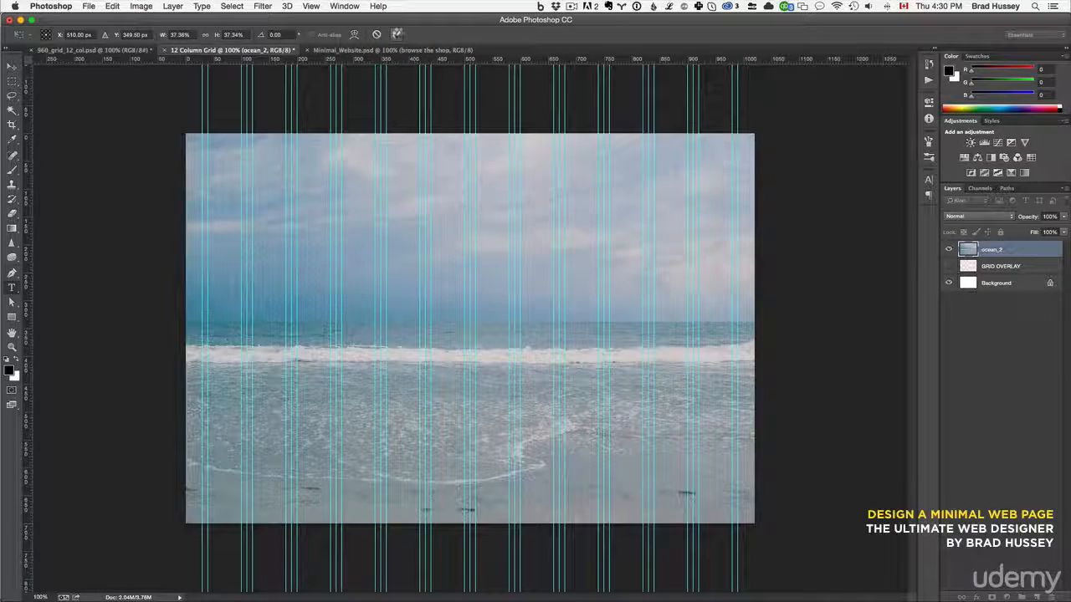
- Deselect the ocean_2 layer and collapse the Color and Adjustments panels to give the layer list more room
key(t)
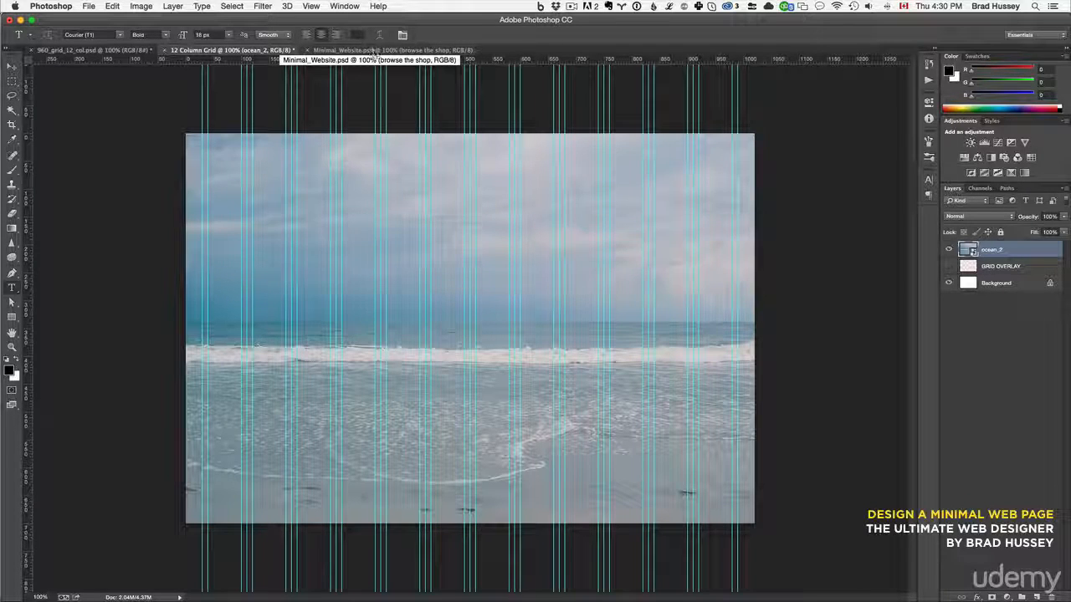
click(992, 331)
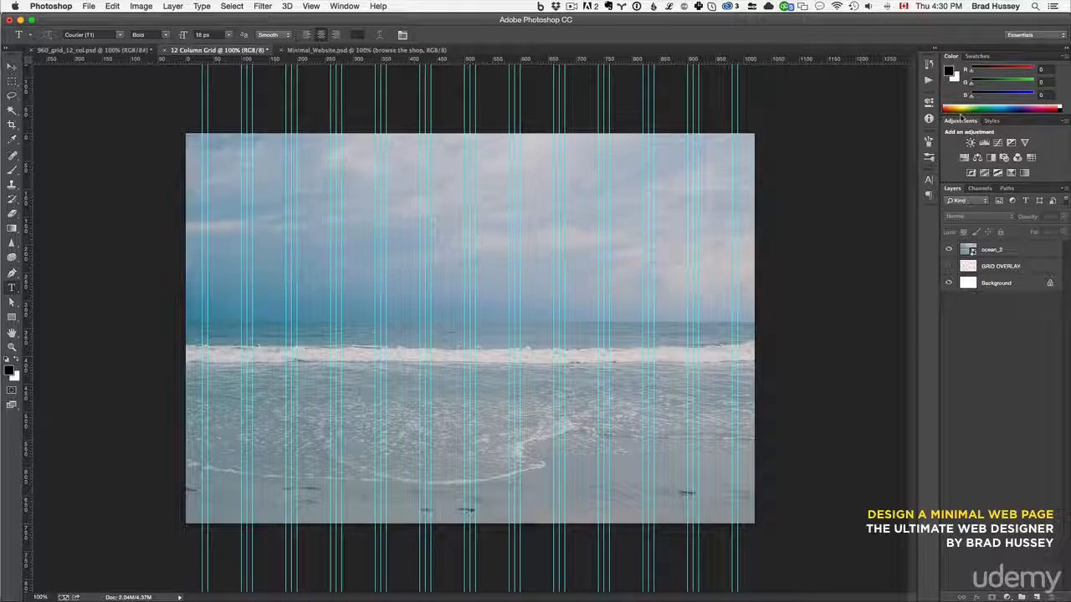
click(951, 67)
double_click(952, 56)
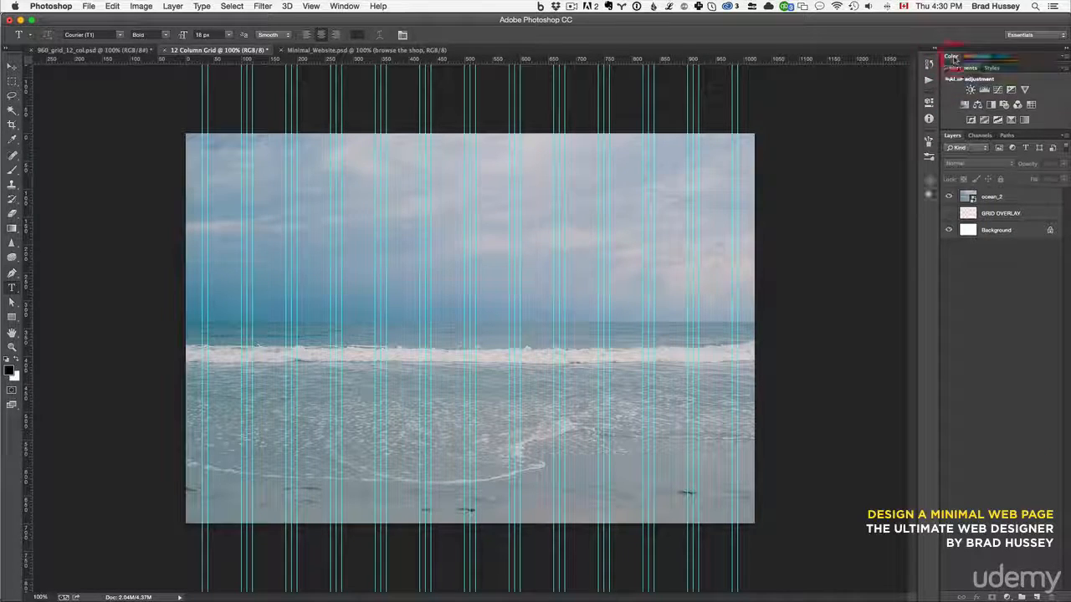
double_click(960, 68)
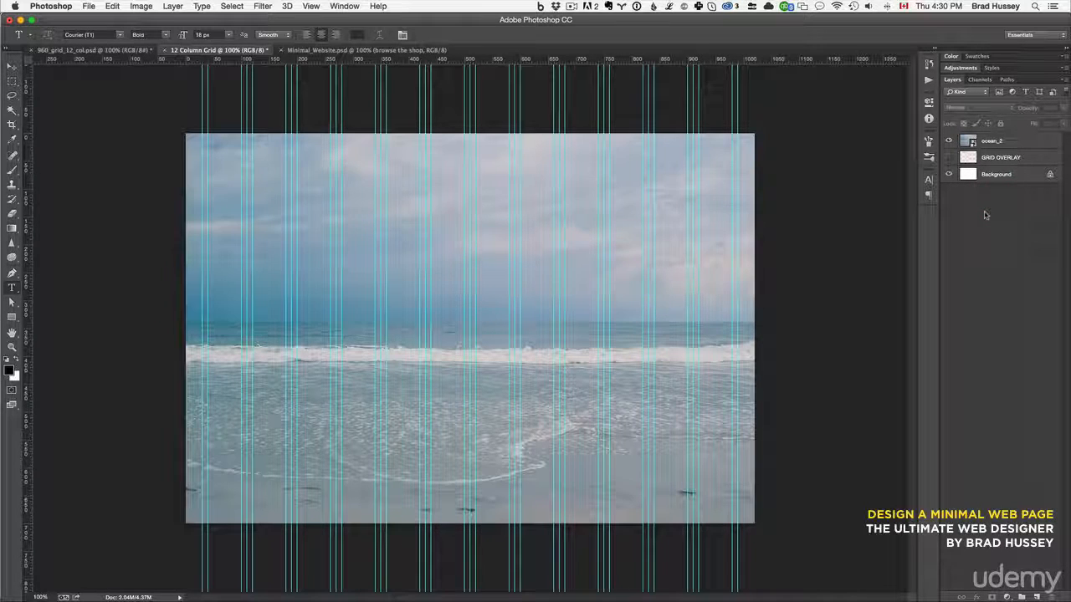
- Collapse the Home layer group in Minimal_Website.psd and return to the 12 Column Grid document
click(328, 50)
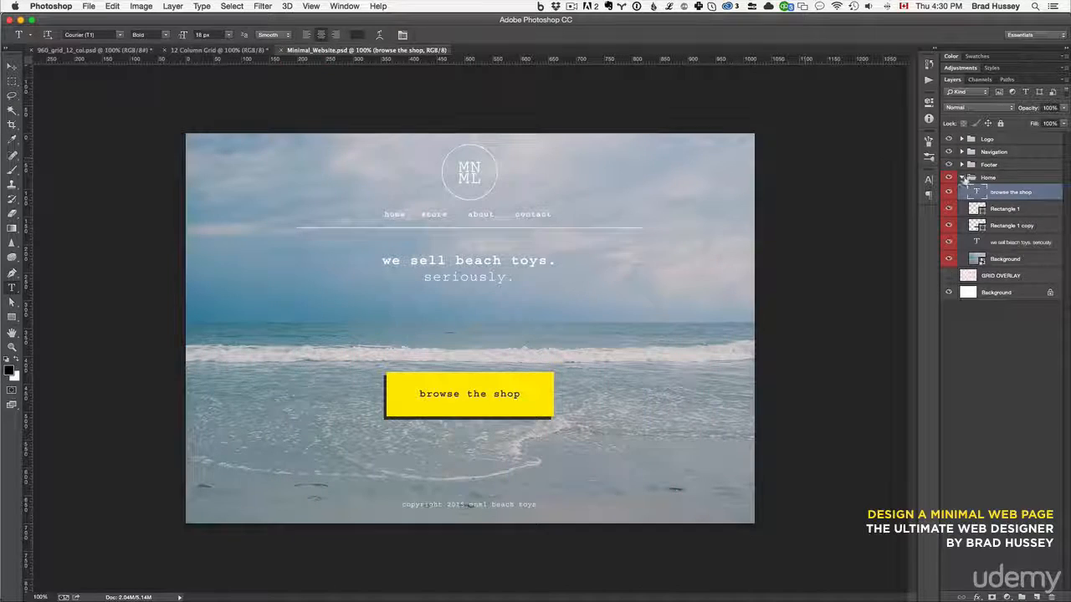
click(962, 178)
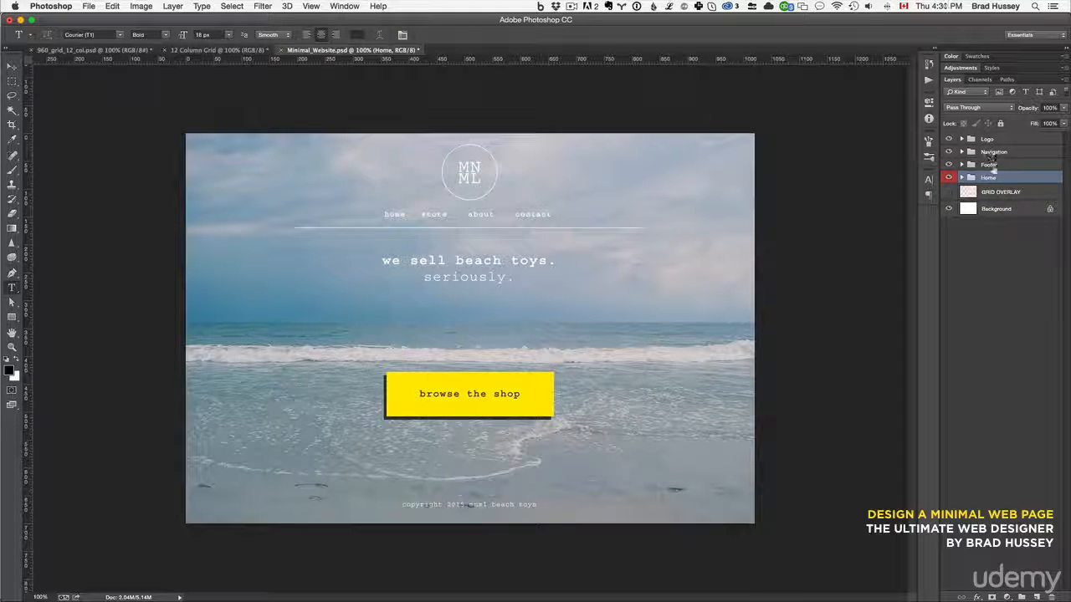
click(234, 52)
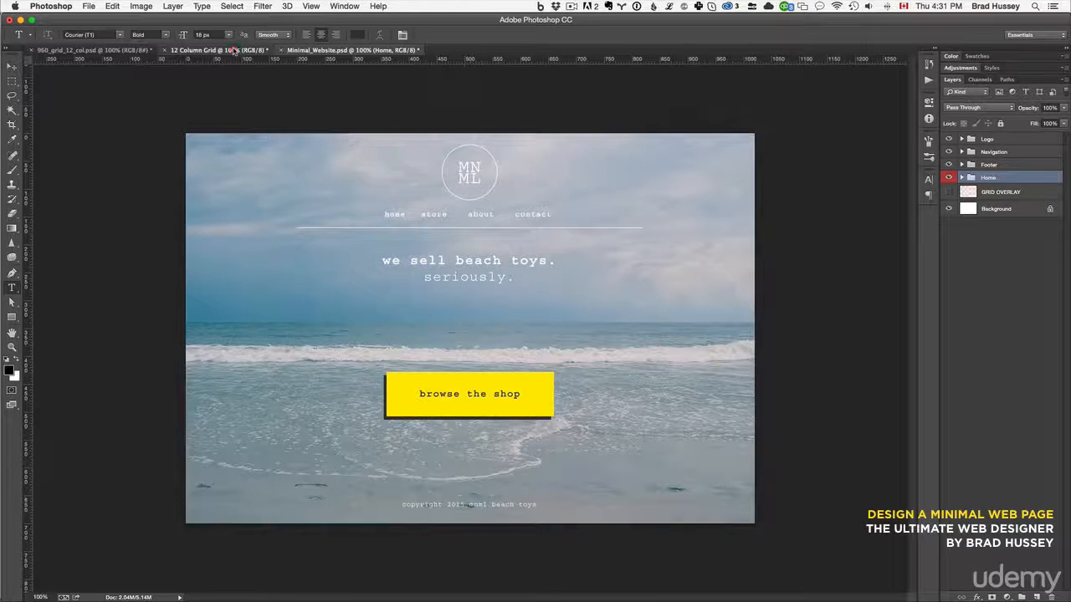
- Create a layer group named Logo above the ocean_2 layer
right_click(969, 219)
click(926, 230)
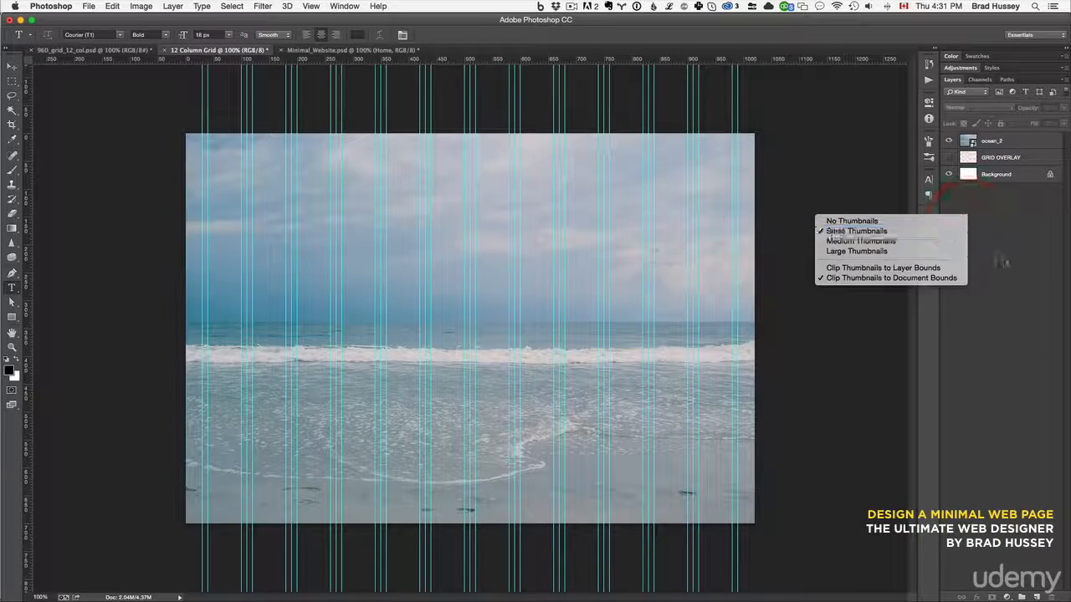
click(1022, 596)
double_click(987, 138)
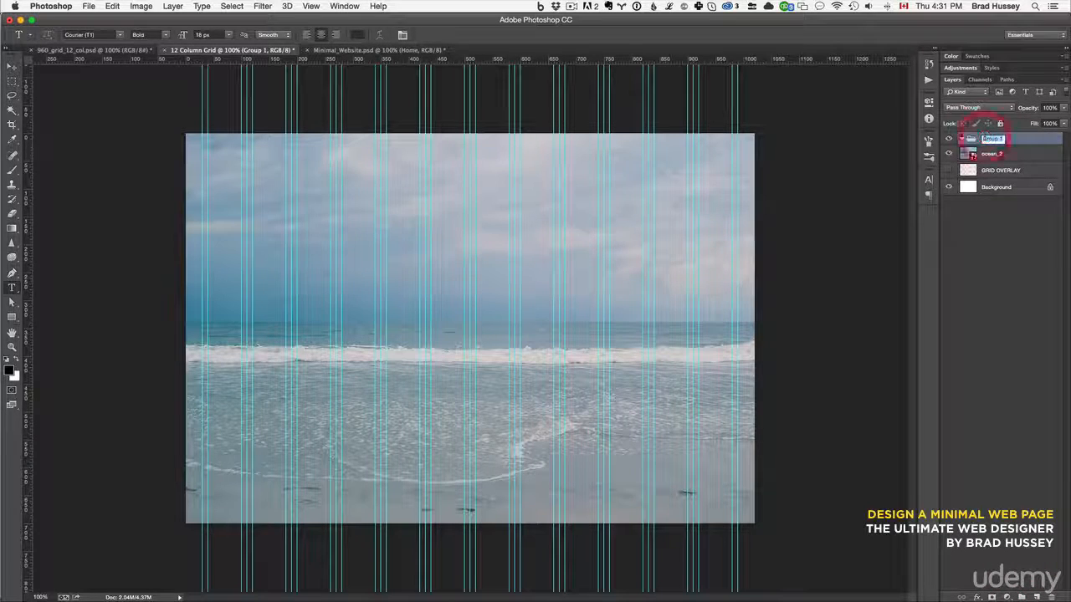
text(Logo)
key(Return)
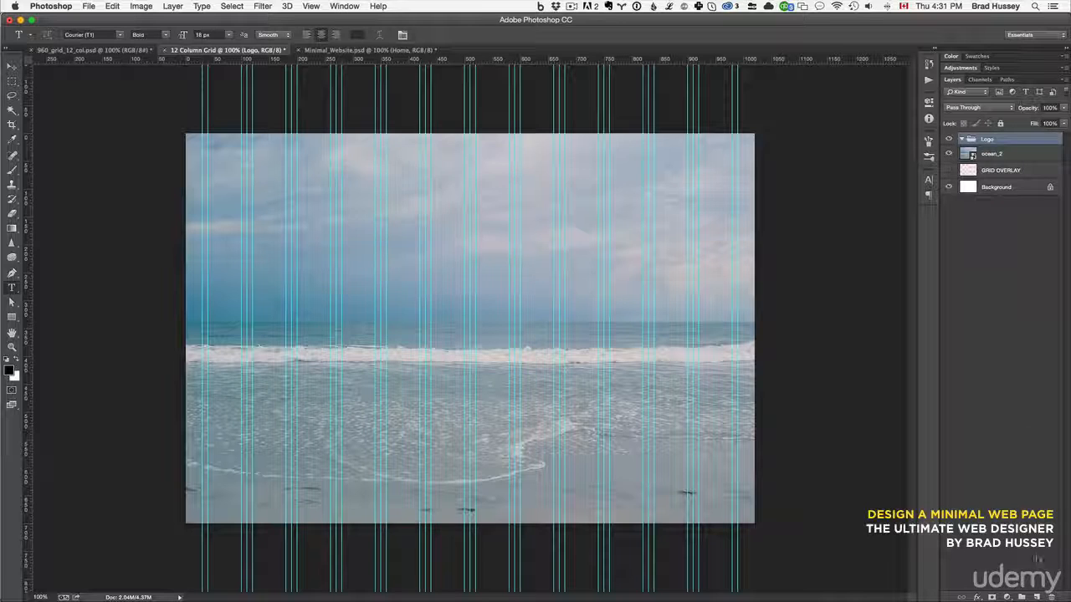
- Create a layer group named Navigation above the Logo group
click(1021, 597)
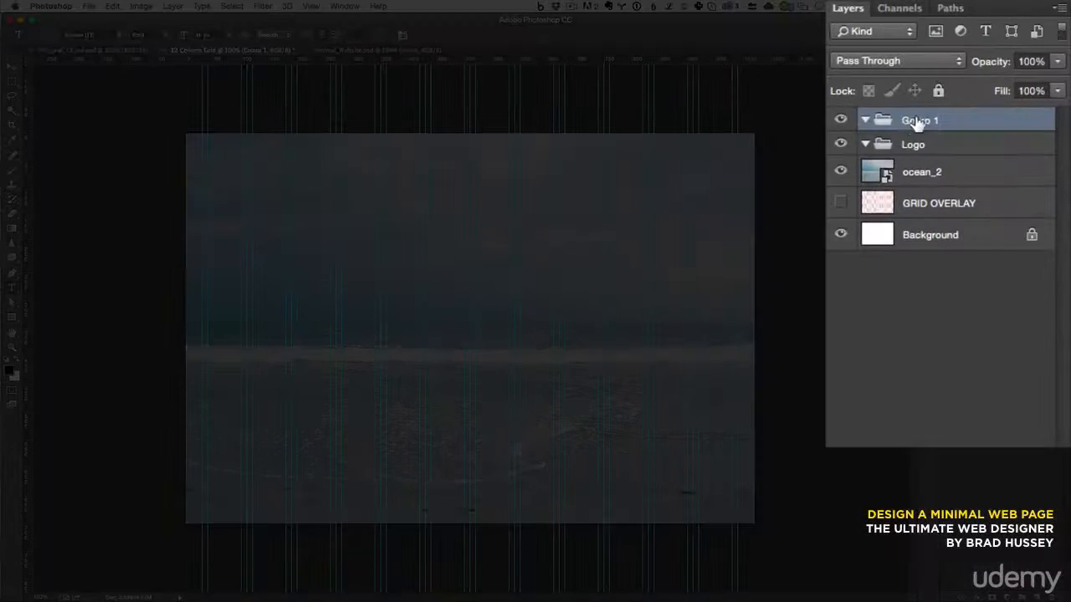
double_click(912, 121)
text(Na)
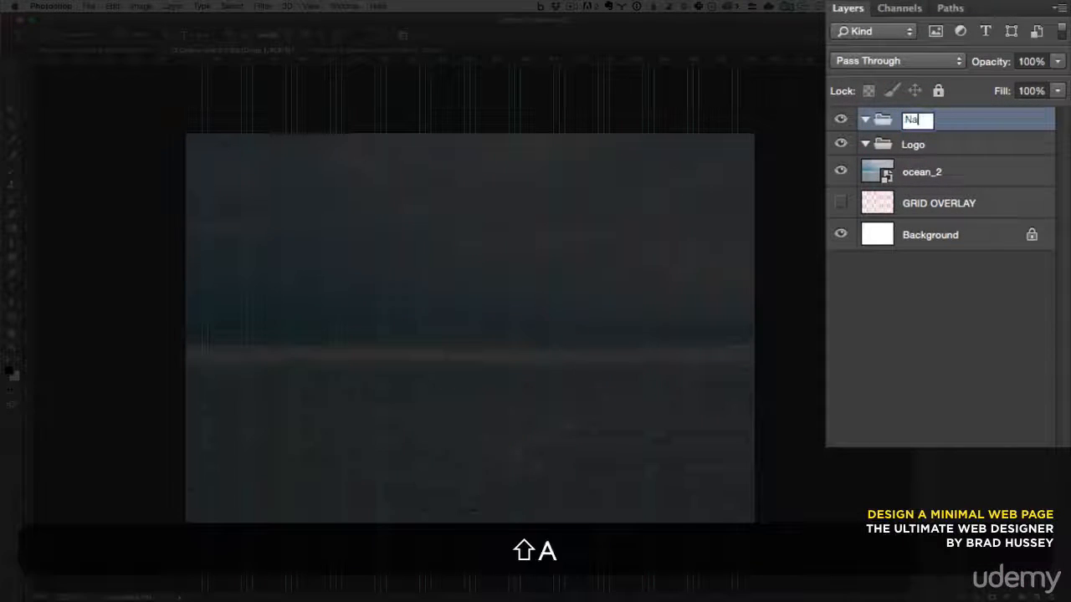
text(vigation)
key(Return)
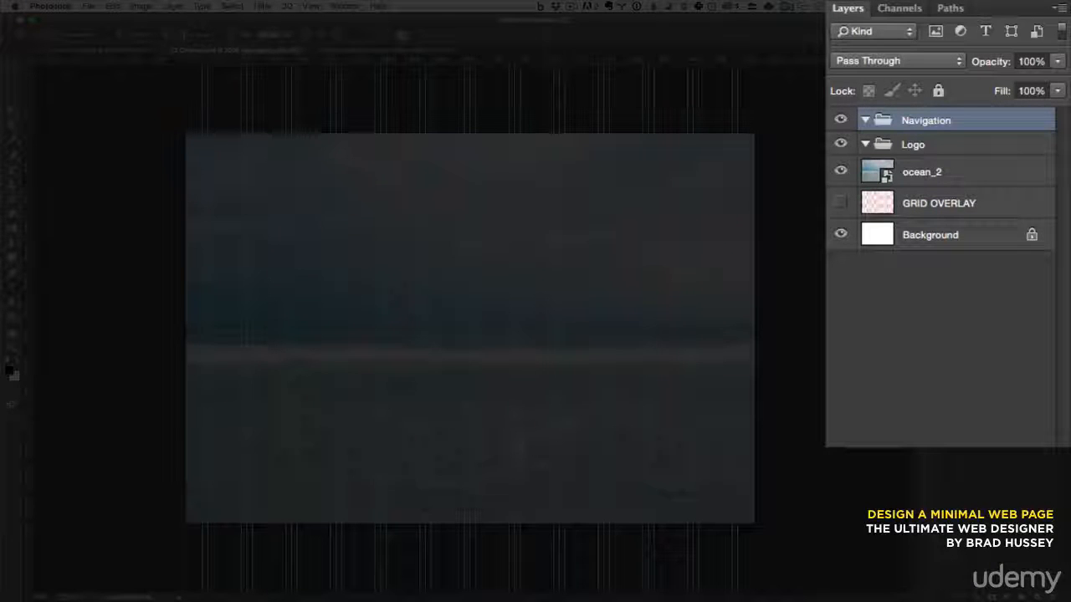
- Create a layer group named Footer above the Navigation group
click(1024, 586)
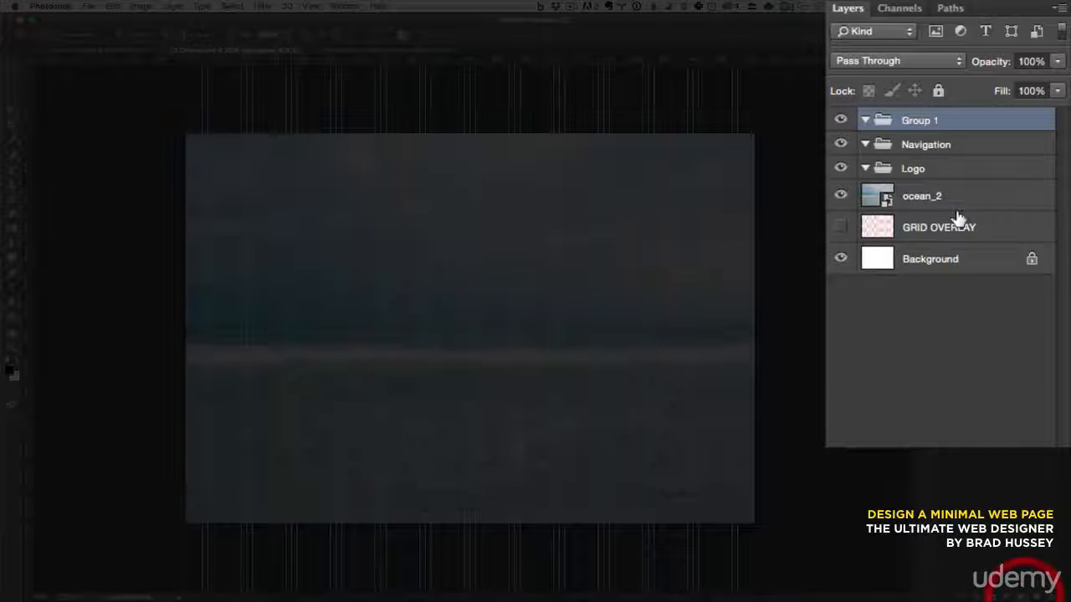
double_click(912, 121)
text(Footer)
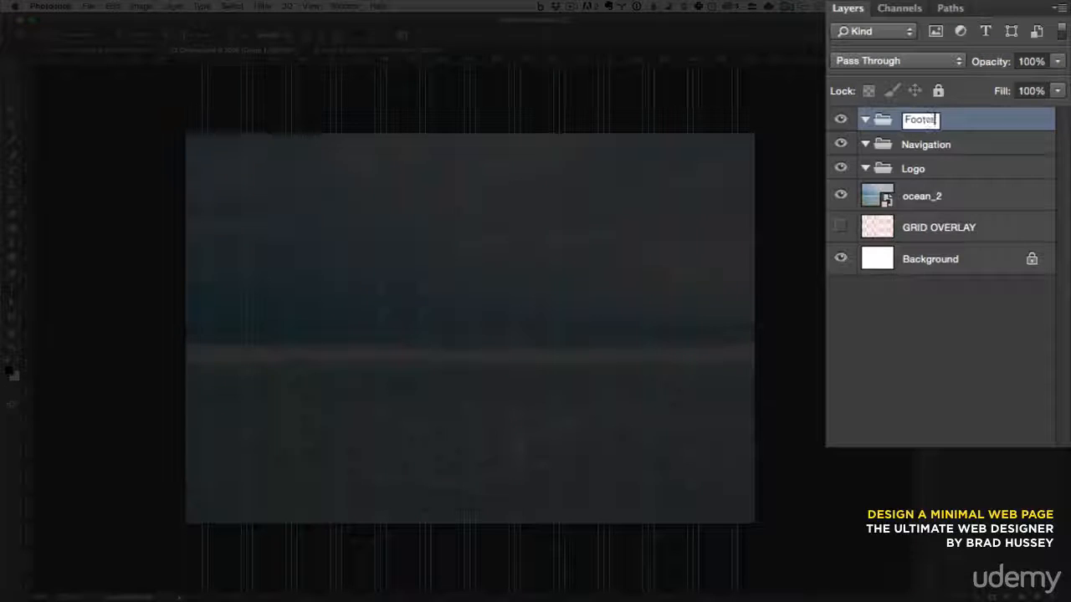
key(Return)
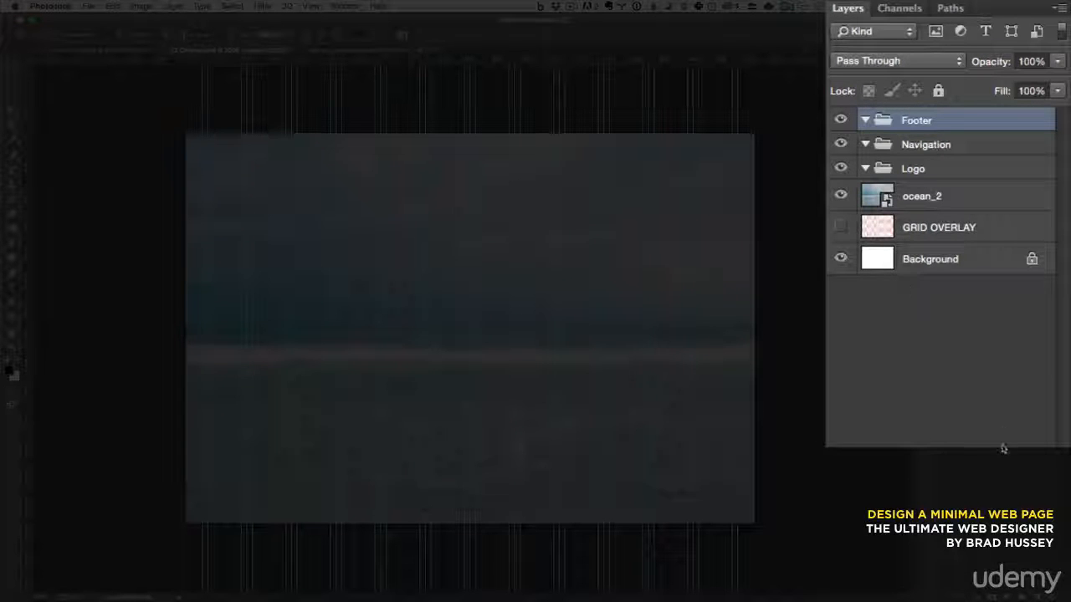
- Create a layer group named Home above the Footer group
click(1027, 584)
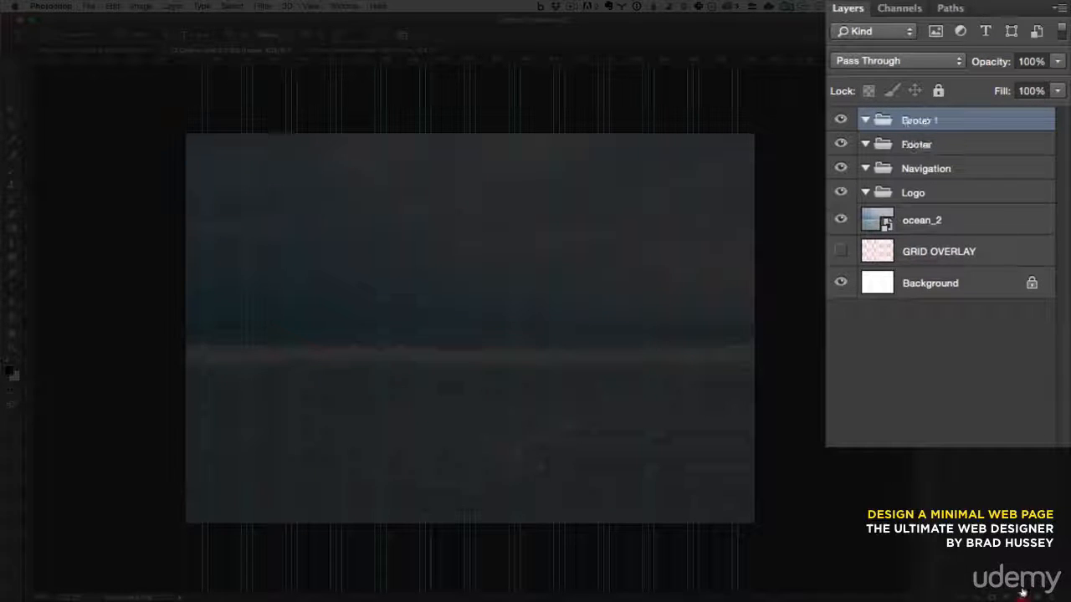
double_click(915, 119)
text(Home)
key(Return)
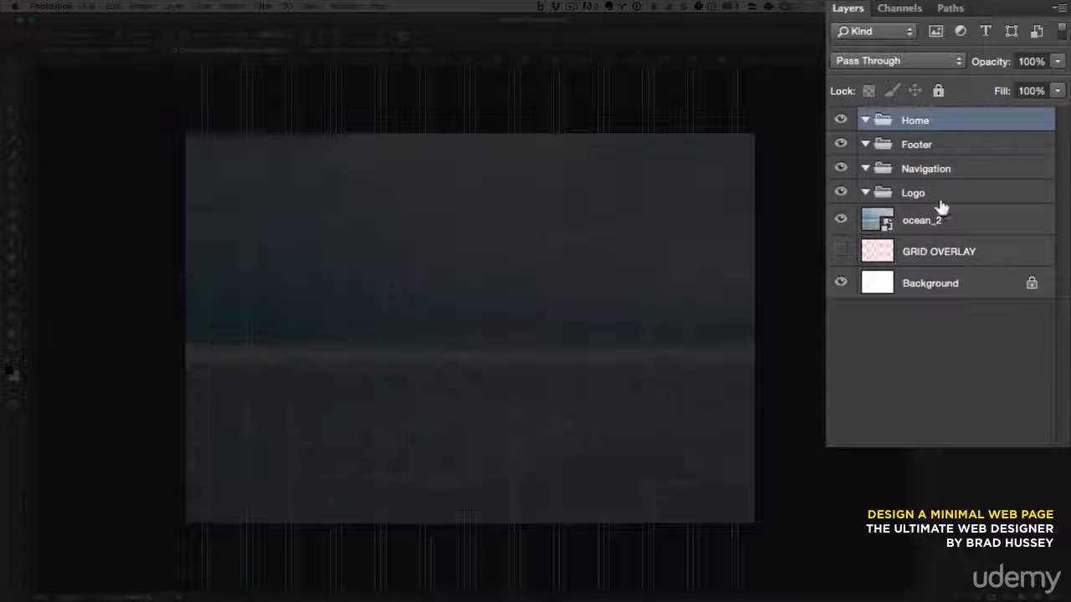
- Clear the layer selection so that no layer or group is active
click(929, 257)
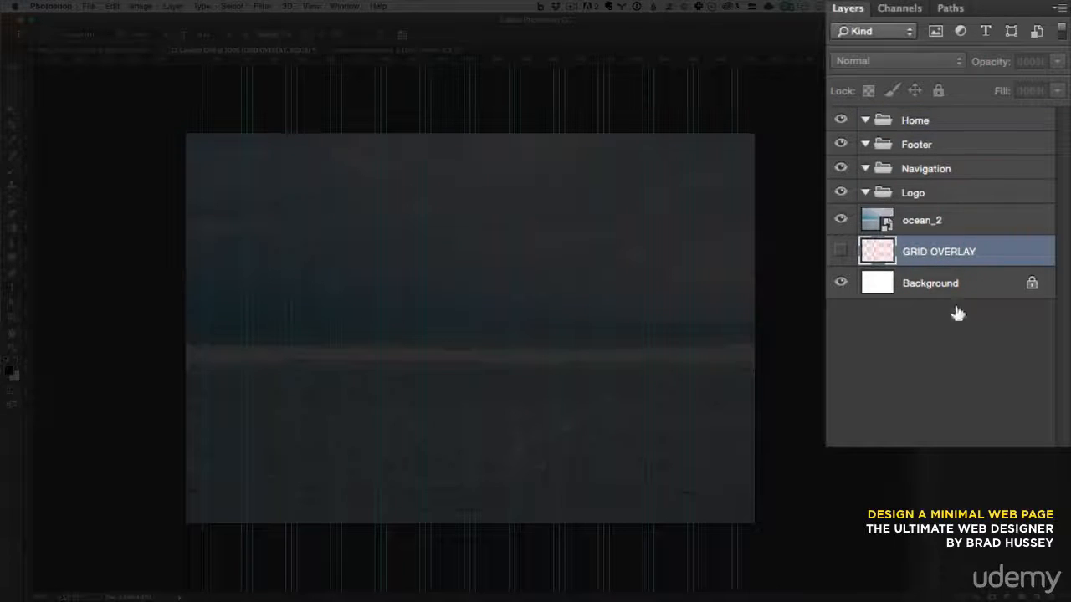
click(954, 224)
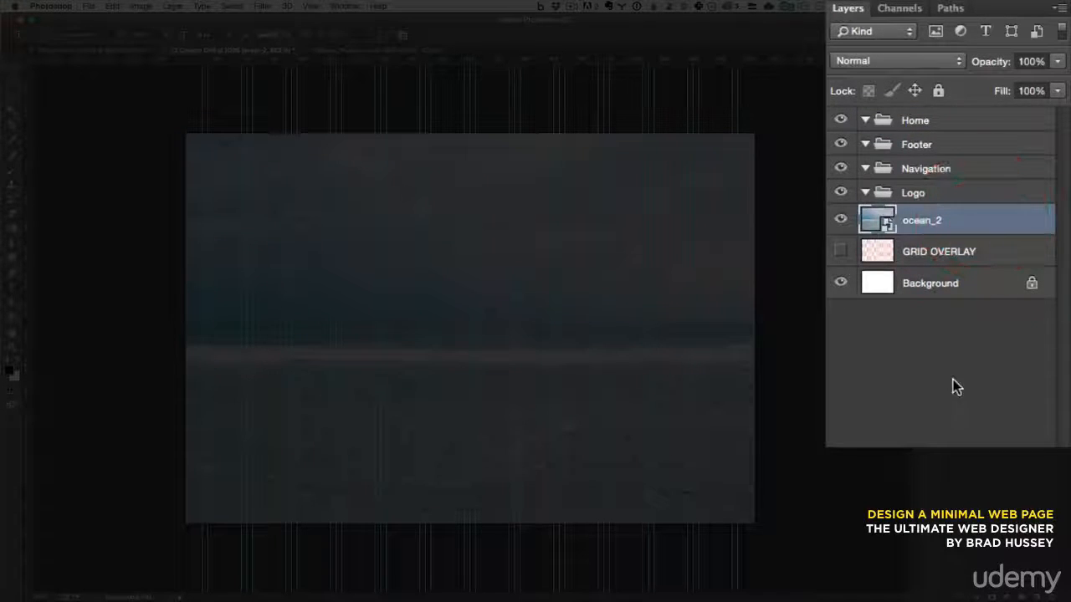
click(951, 382)
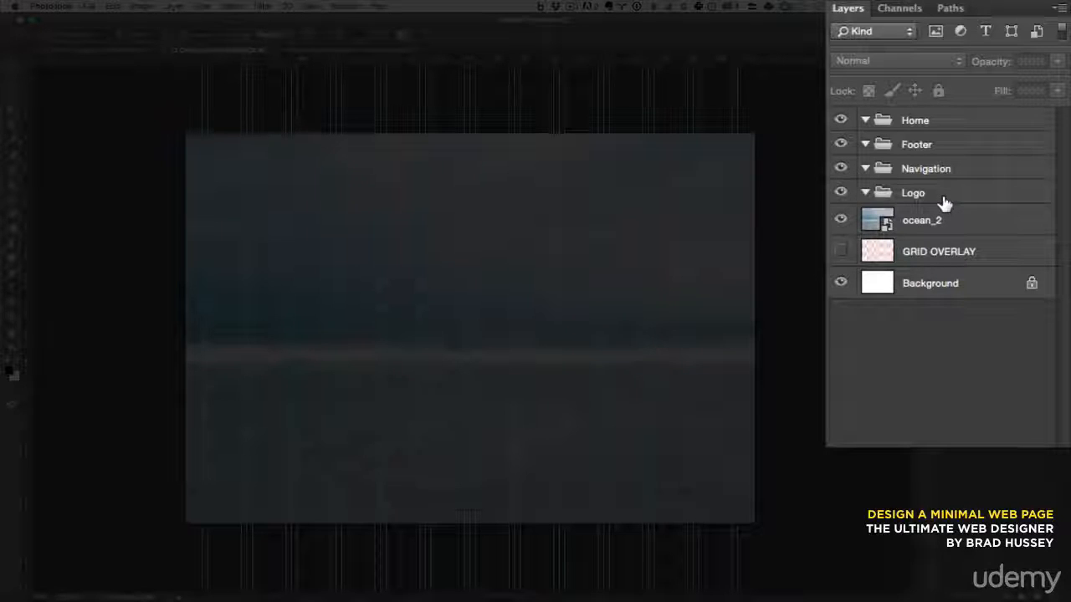
- Review the finished page design in Minimal_Website.psd and return to the 12 Column Grid document
click(328, 50)
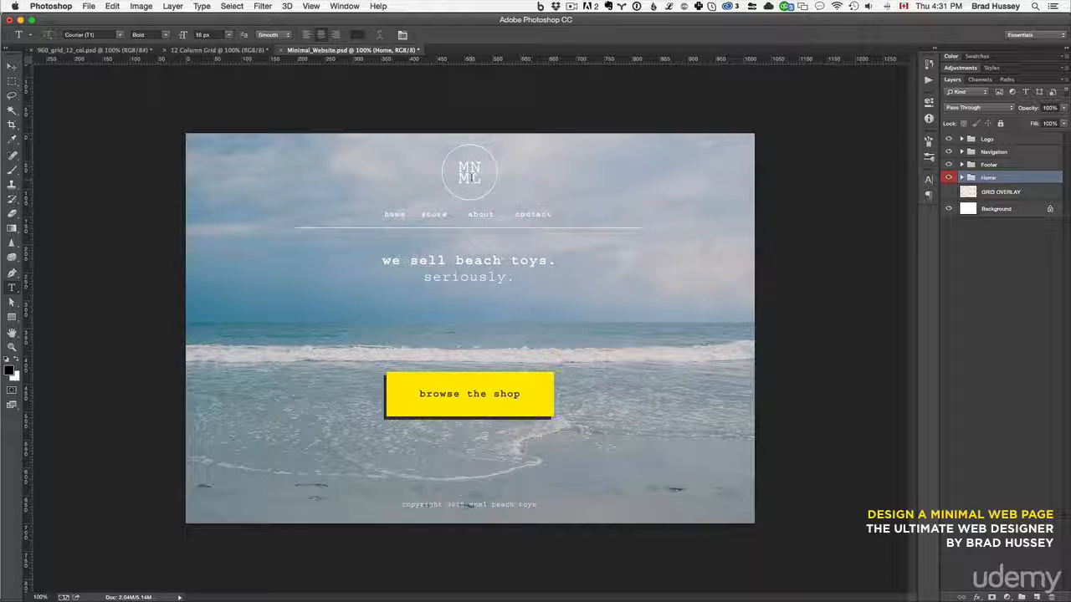
click(249, 51)
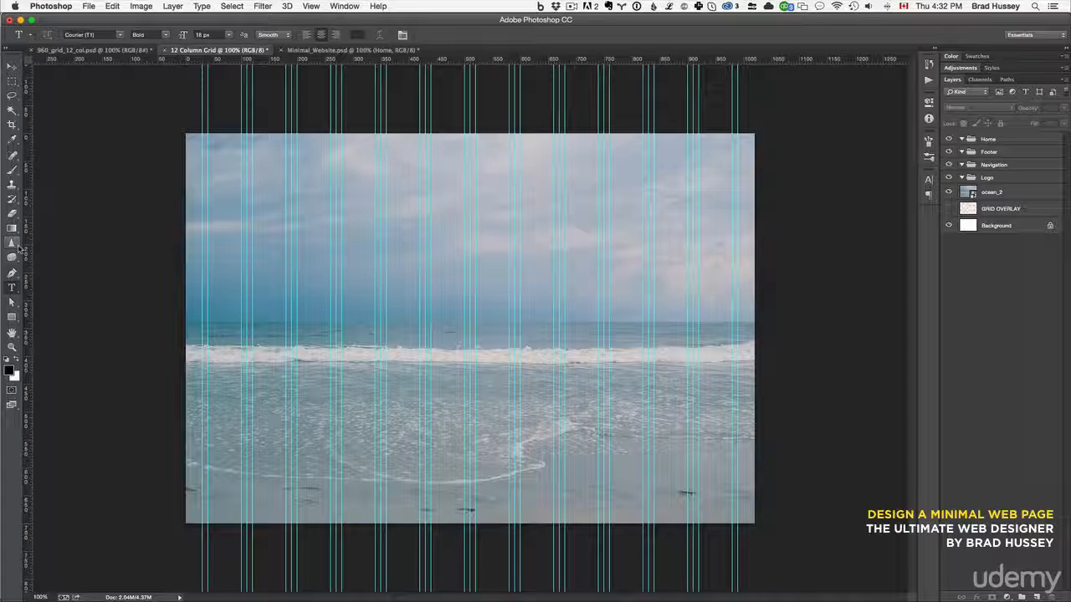
click(12, 82)
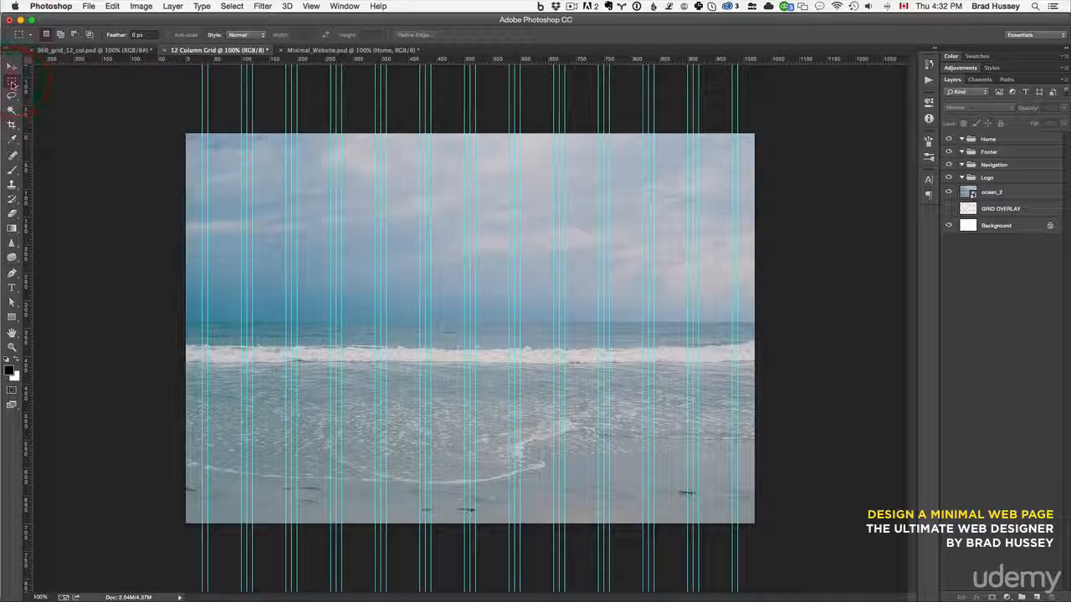
drag(12, 82, 50, 90)
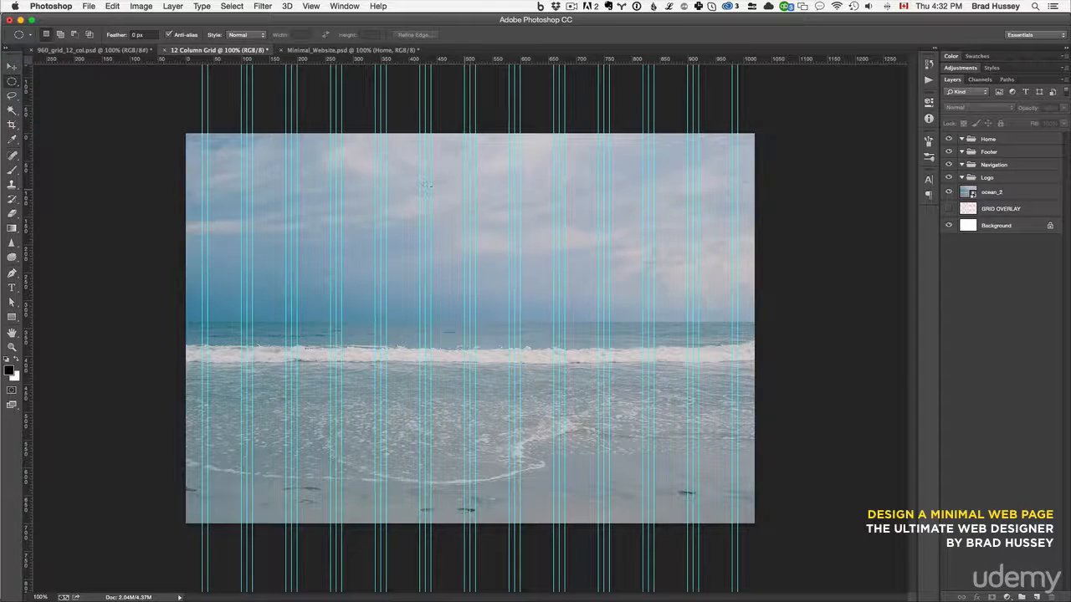
drag(560, 270, 449, 181)
key(super+d)
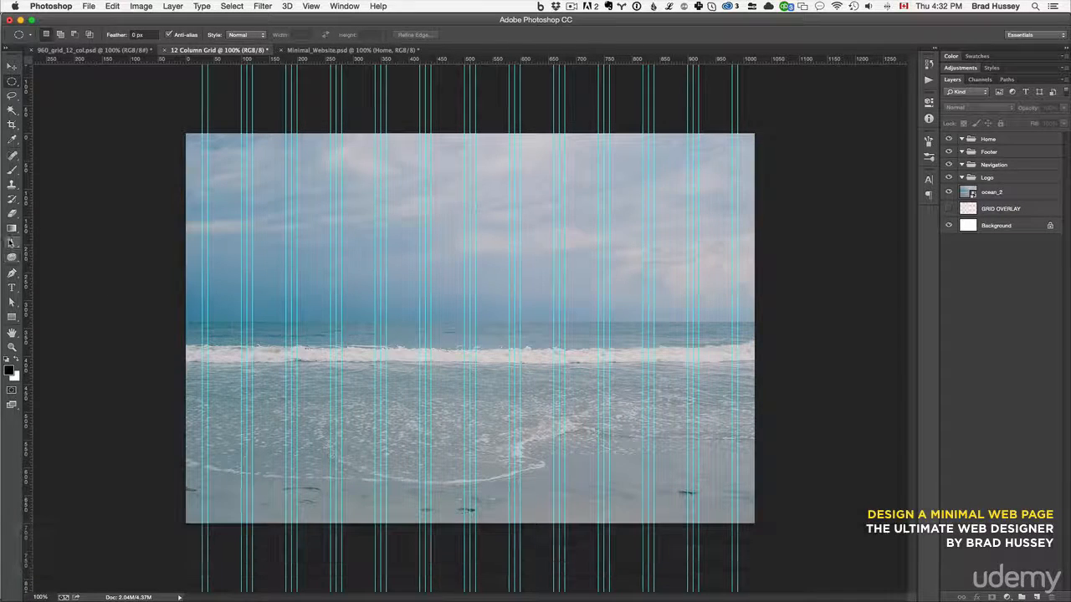
click(11, 242)
click(44, 249)
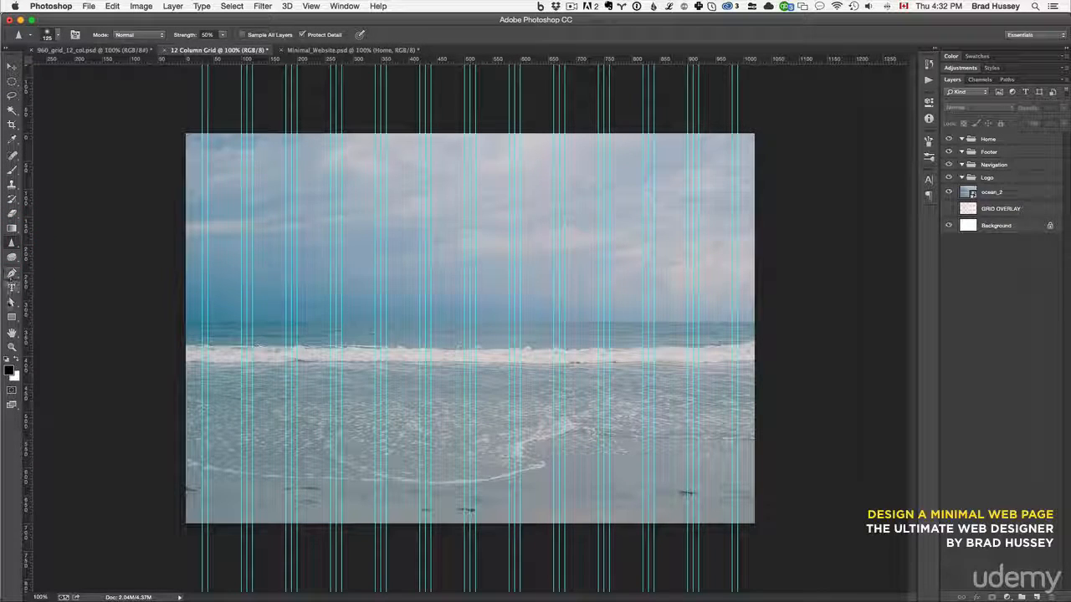
- Draw a circle about 80 px in diameter near the top centre of the canvas with the Ellipse Tool
click(12, 318)
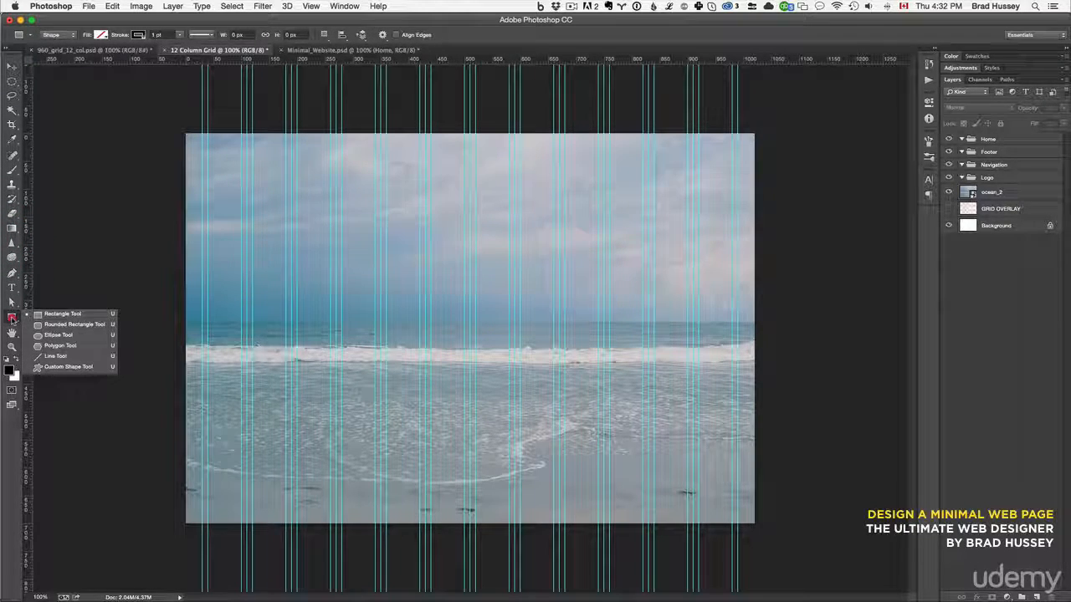
click(74, 335)
key(shift)
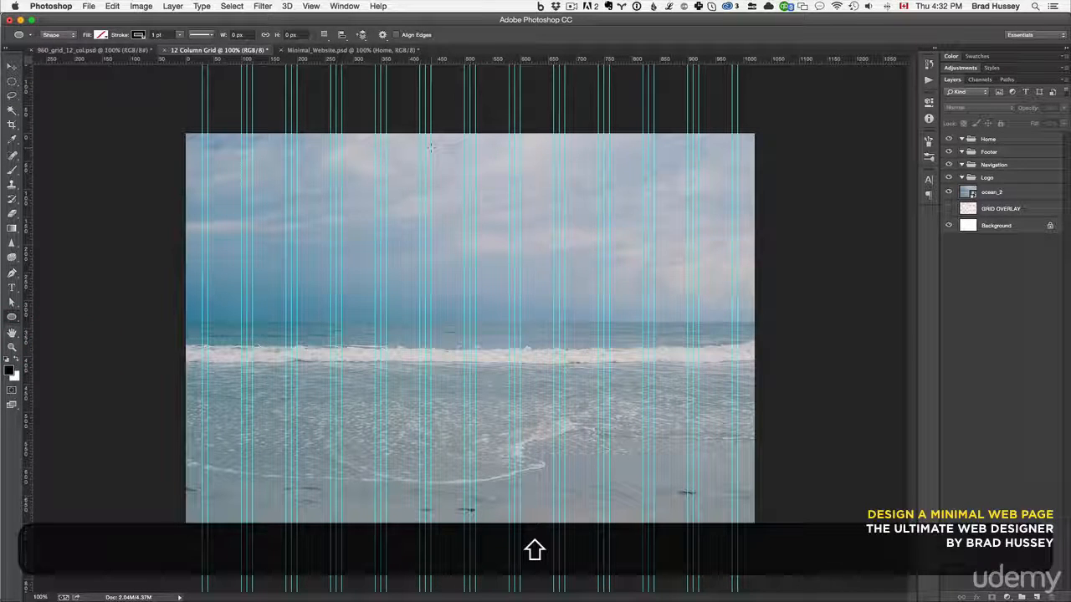
drag(431, 147, 475, 211)
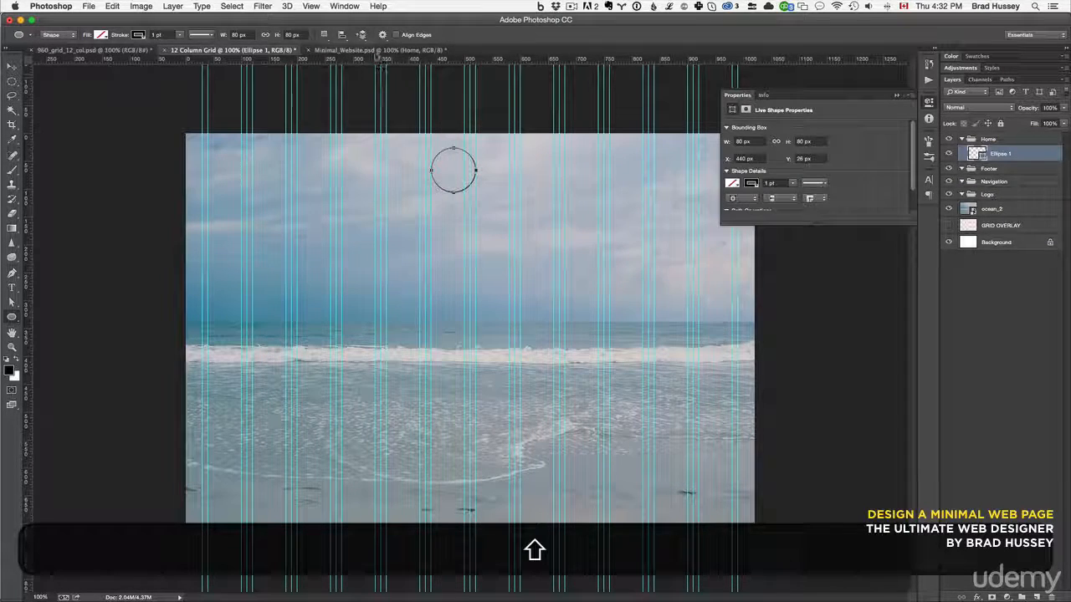
- Compare with the logo circle in Minimal_Website.psd with its guides shown, and return to the 12 Column Grid document
click(377, 50)
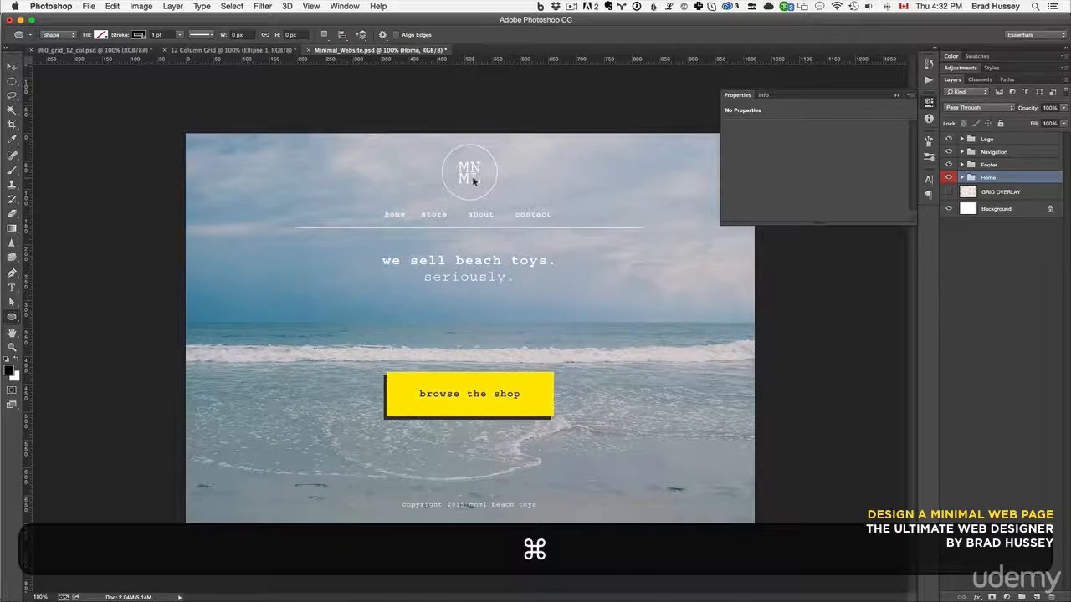
key(super+h)
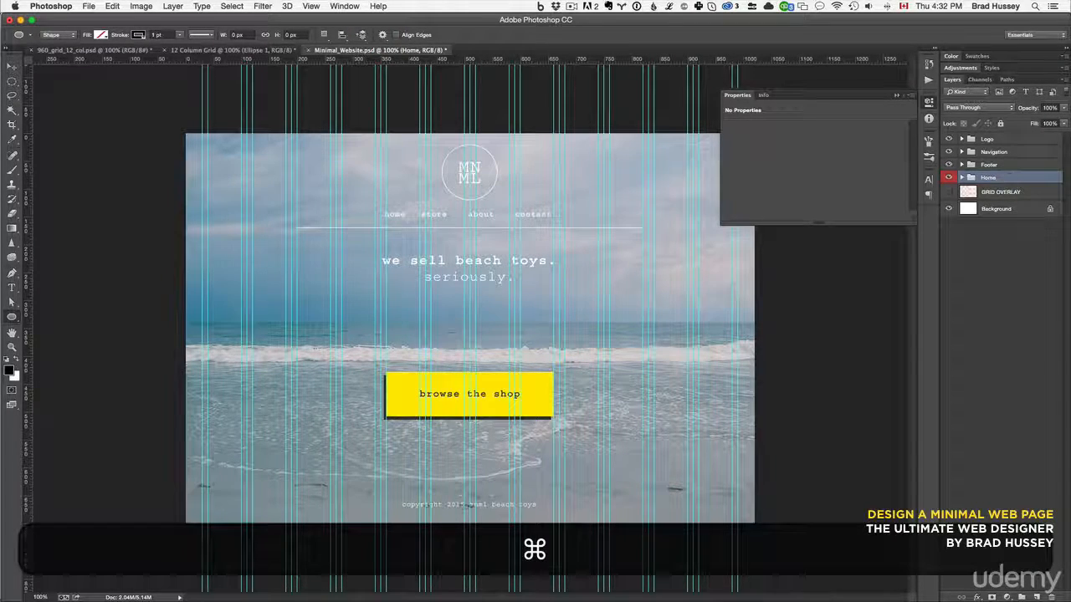
click(269, 51)
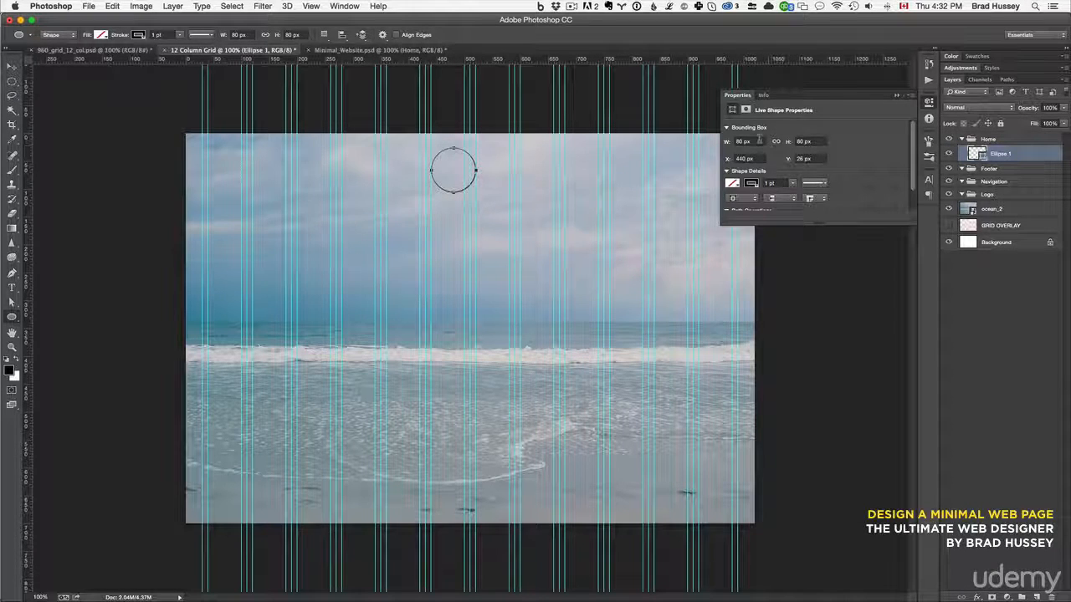
- Resize the circle to 100 px wide and 100 px high, and close the shape properties
click(743, 141)
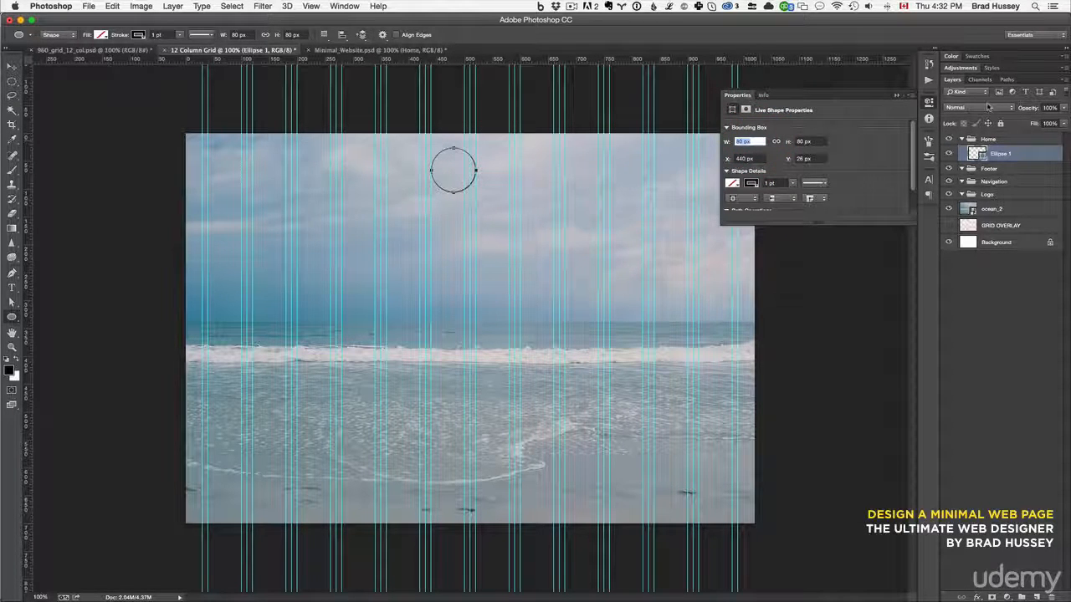
double_click(240, 35)
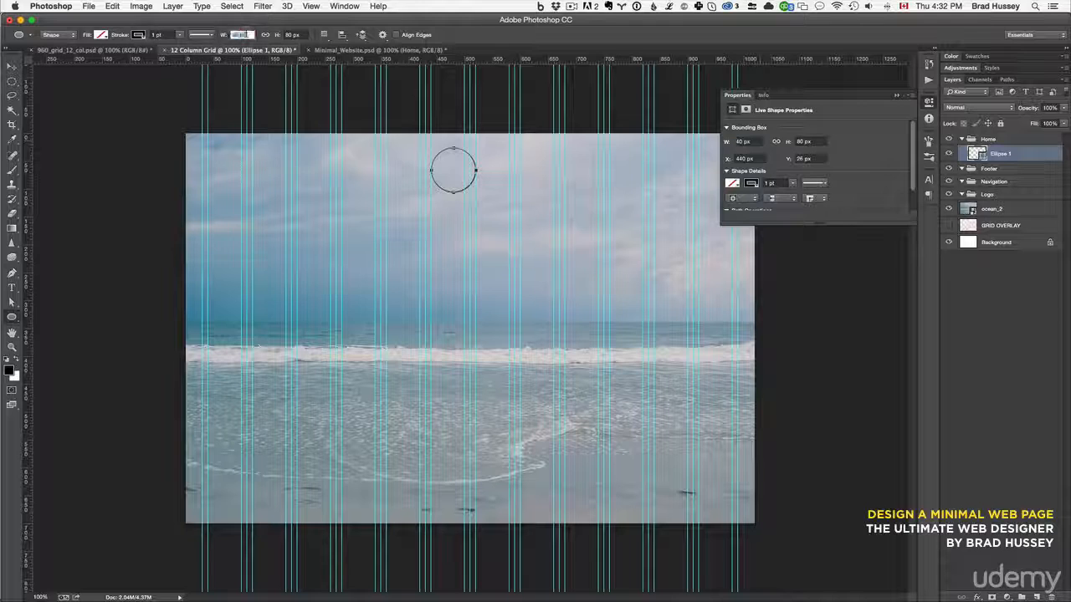
text(100)
key(Tab)
text(100)
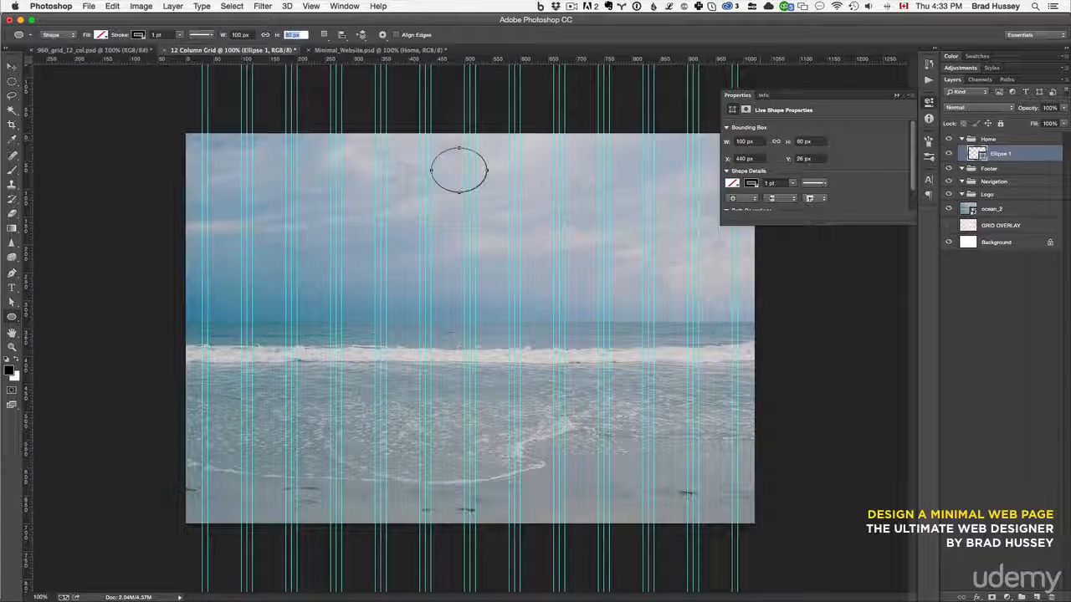
key(Return)
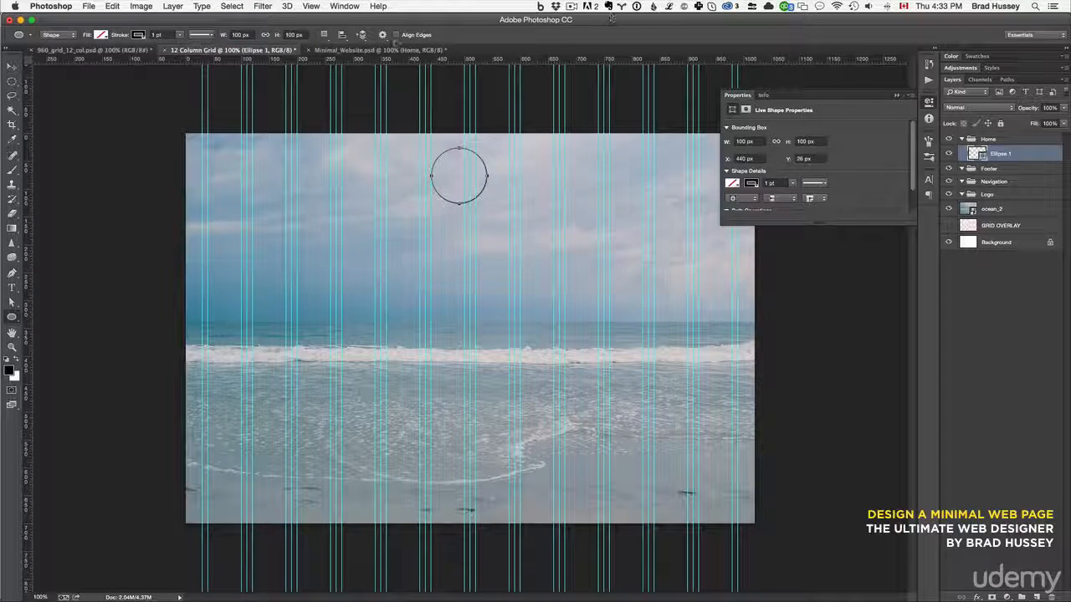
click(930, 102)
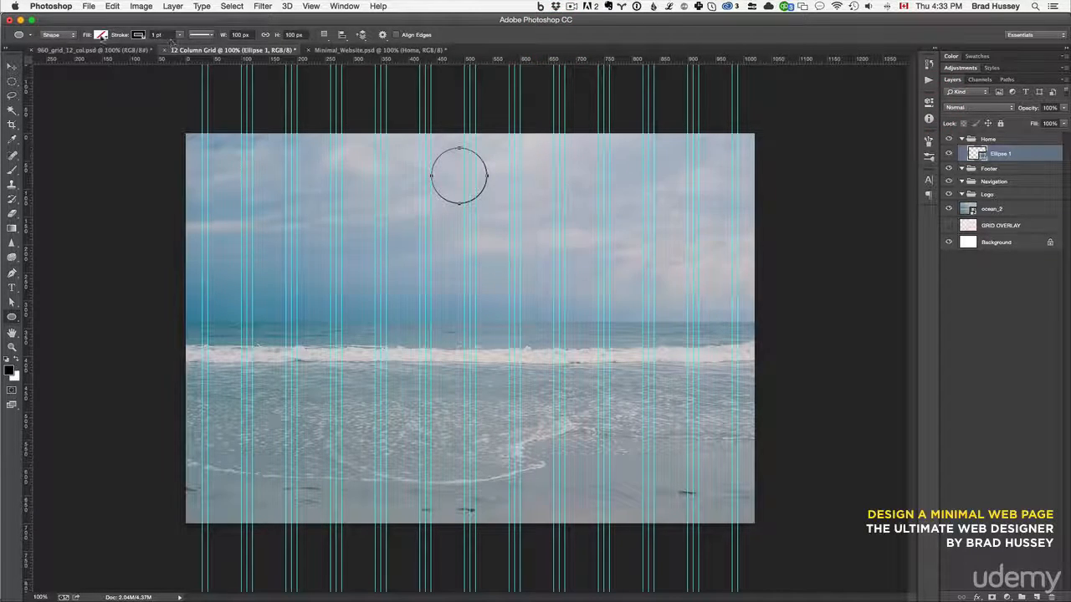
- Give the circle a white stroke with a width of 1 pt
click(139, 35)
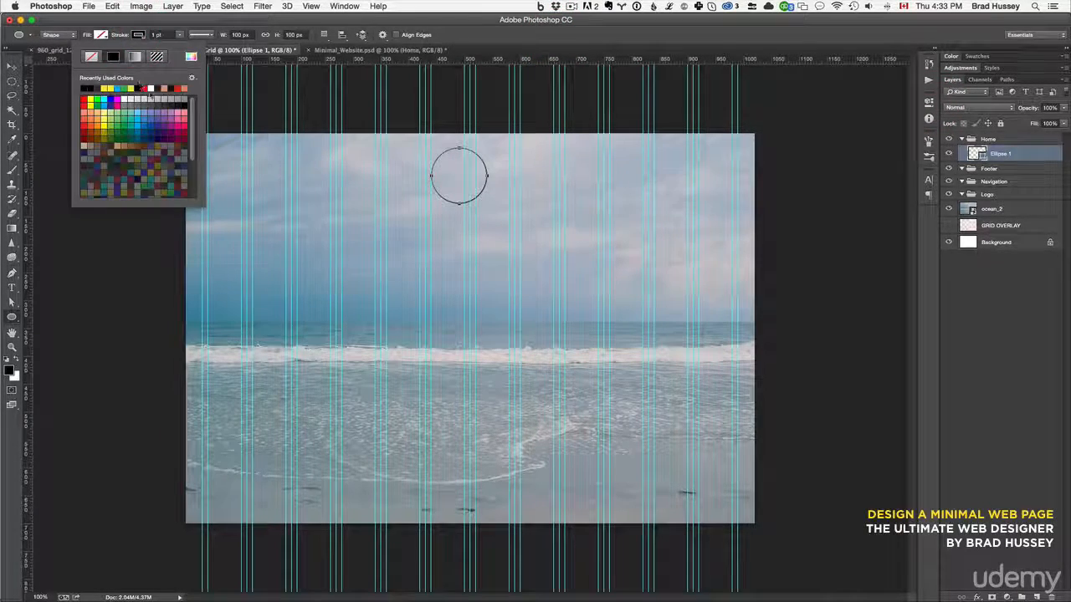
click(151, 88)
click(181, 39)
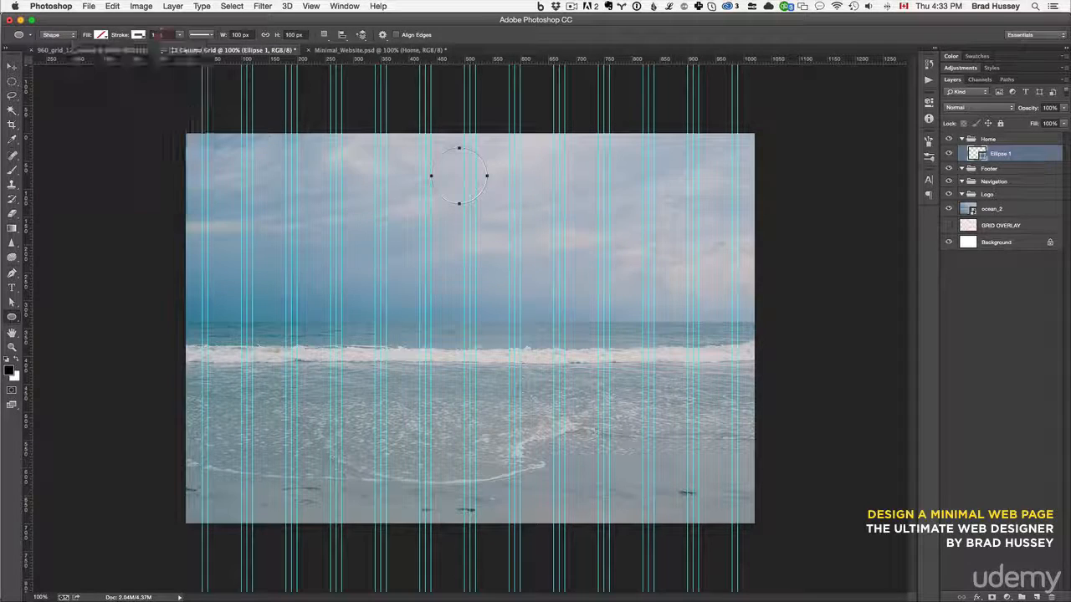
click(156, 35)
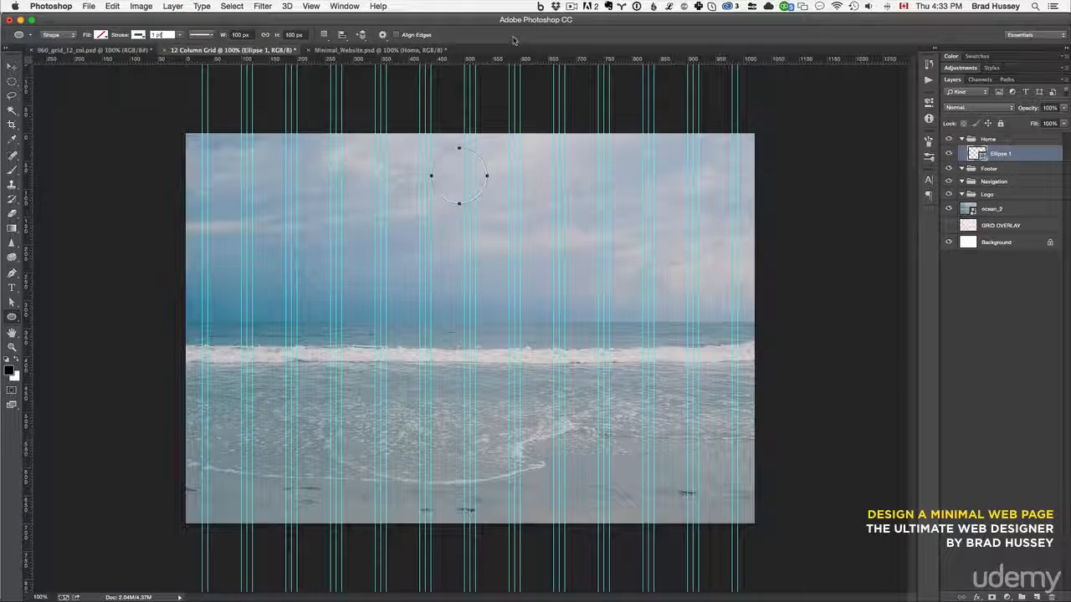
key(Return)
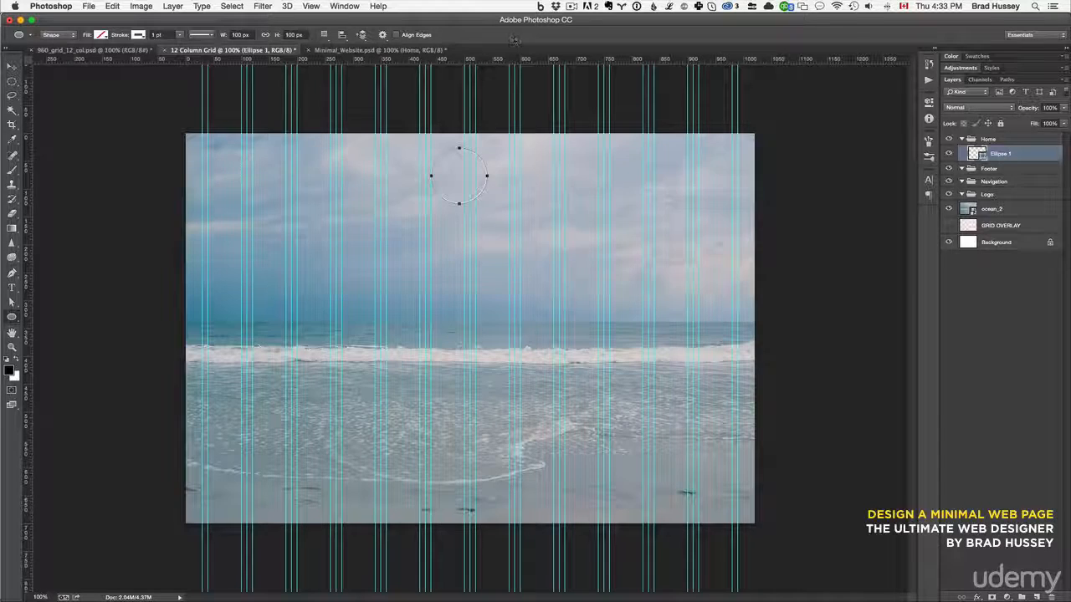